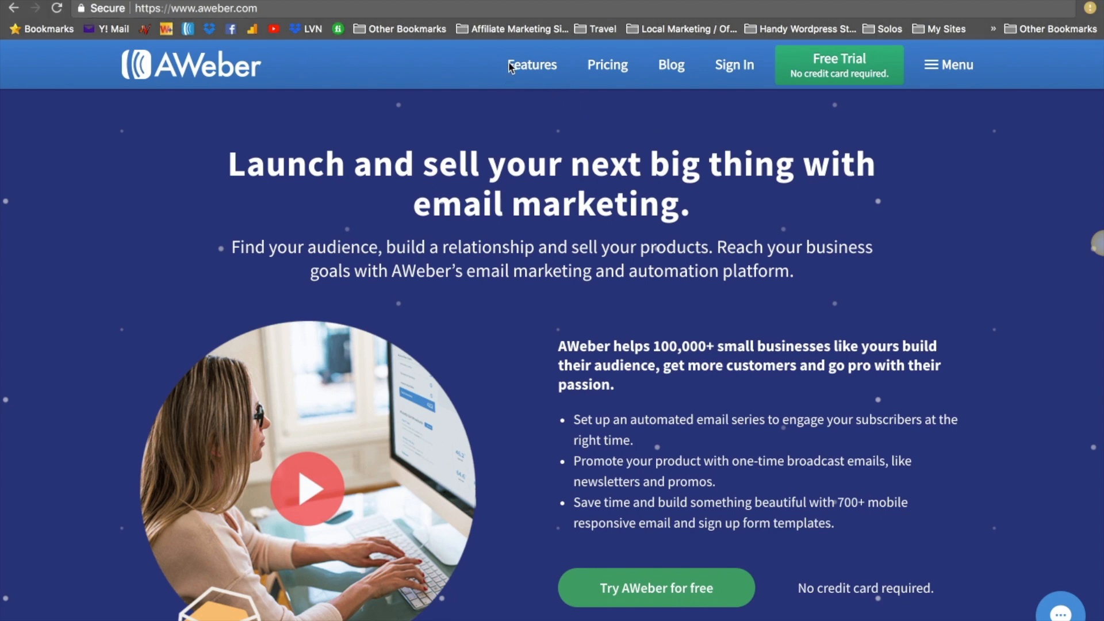
Open the Features page and review the email automation, tracking and subscriber management sections
{"action": "left_click", "coordinate": [534, 68]}
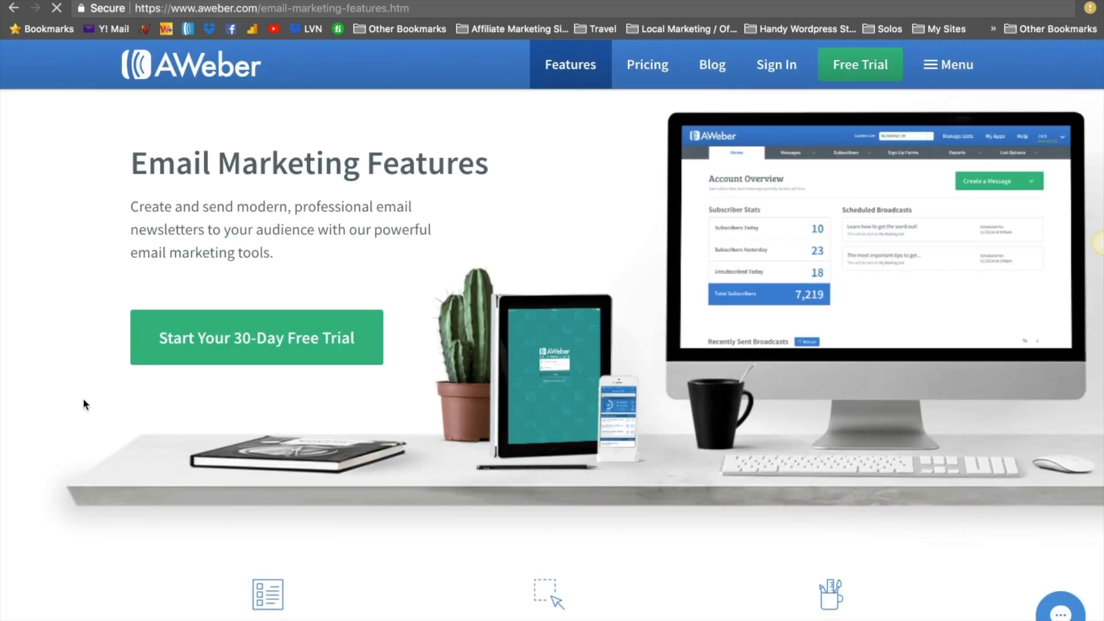
{"action": "scroll", "coordinate": [84, 403], "scroll_direction": "down", "scroll_amount": 10}
{"action": "scroll", "coordinate": [84, 399], "scroll_direction": "down", "scroll_amount": 15}
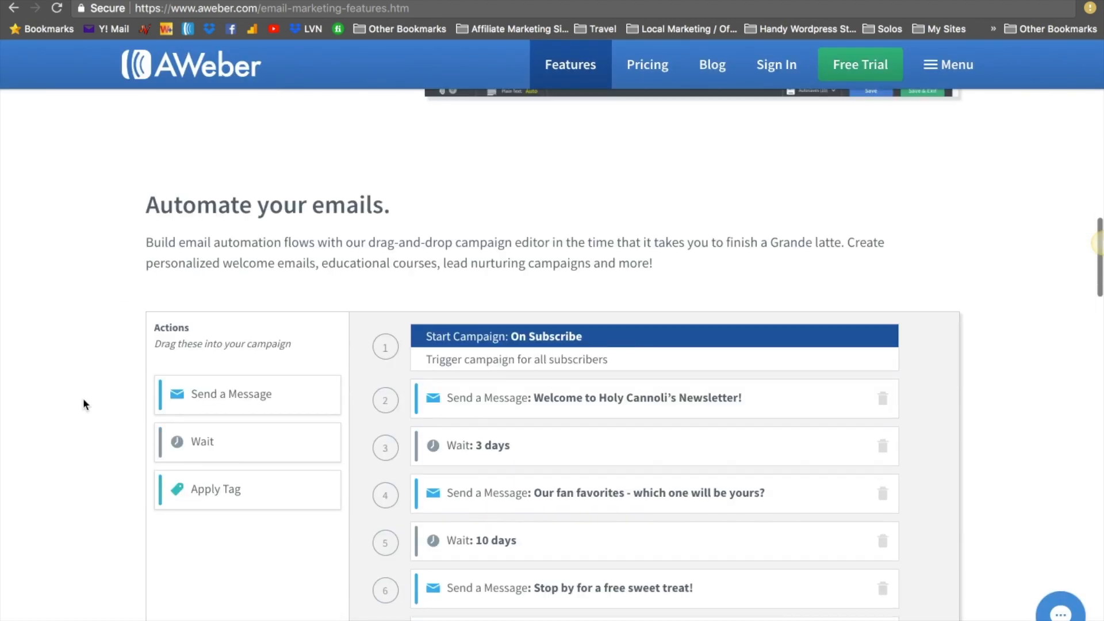
{"action": "scroll", "coordinate": [83, 400], "scroll_direction": "down", "scroll_amount": 10}
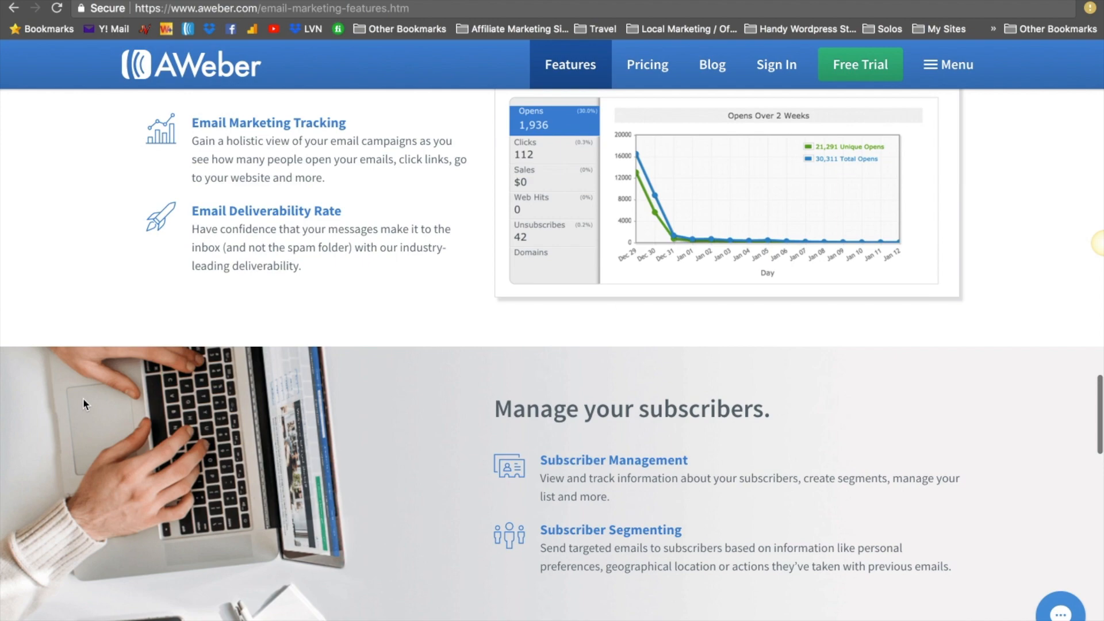
{"action": "scroll", "coordinate": [83, 400], "scroll_direction": "up", "scroll_amount": 4}
{"action": "scroll", "coordinate": [83, 402], "scroll_direction": "down", "scroll_amount": 12}
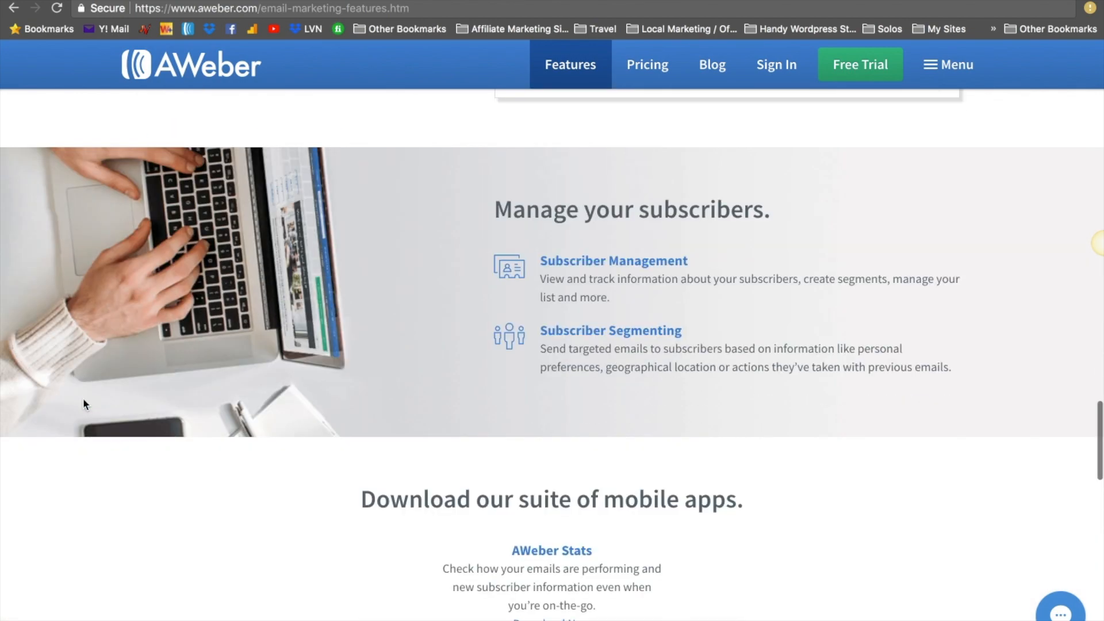
{"action": "scroll", "coordinate": [84, 401], "scroll_direction": "up", "scroll_amount": 20}
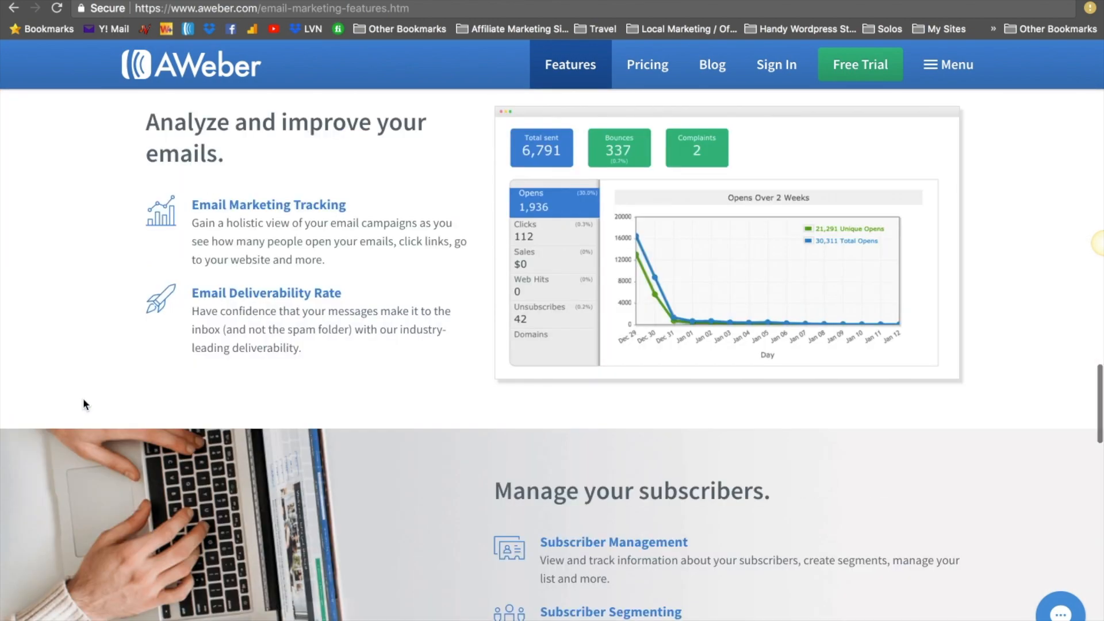
{"action": "scroll", "coordinate": [97, 432], "scroll_direction": "up", "scroll_amount": 10}
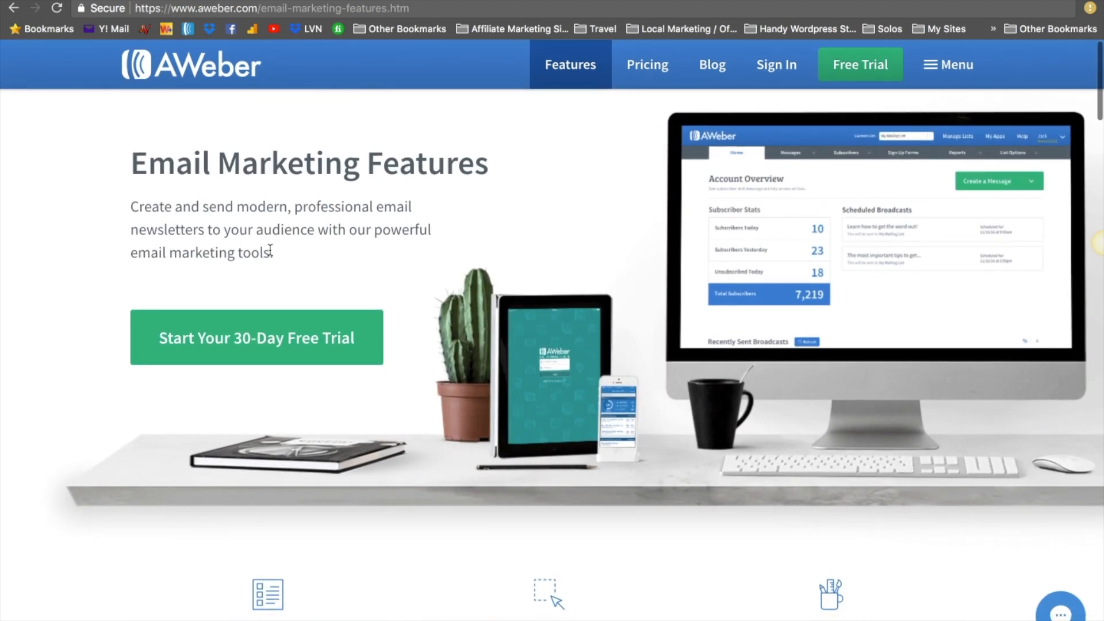
Start the 30-day free trial sign-up and review the contact, billing, prepay plan and service agreement sections of the form
{"action": "left_click", "coordinate": [238, 339]}
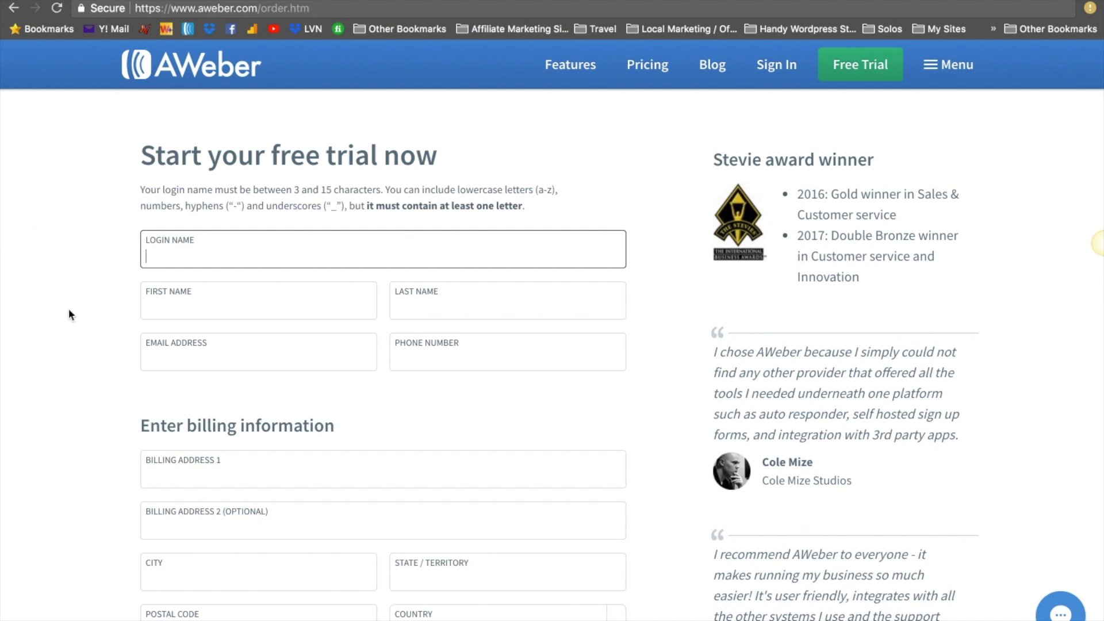
{"action": "scroll", "coordinate": [69, 310], "scroll_direction": "down", "scroll_amount": 1}
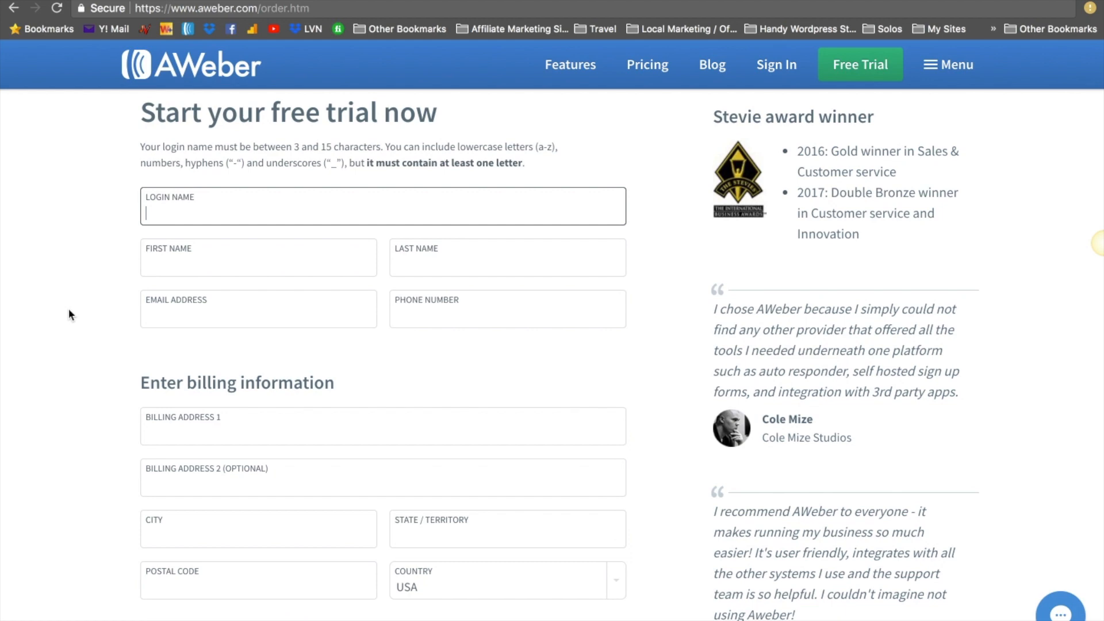
{"action": "scroll", "coordinate": [68, 311], "scroll_direction": "down", "scroll_amount": 5}
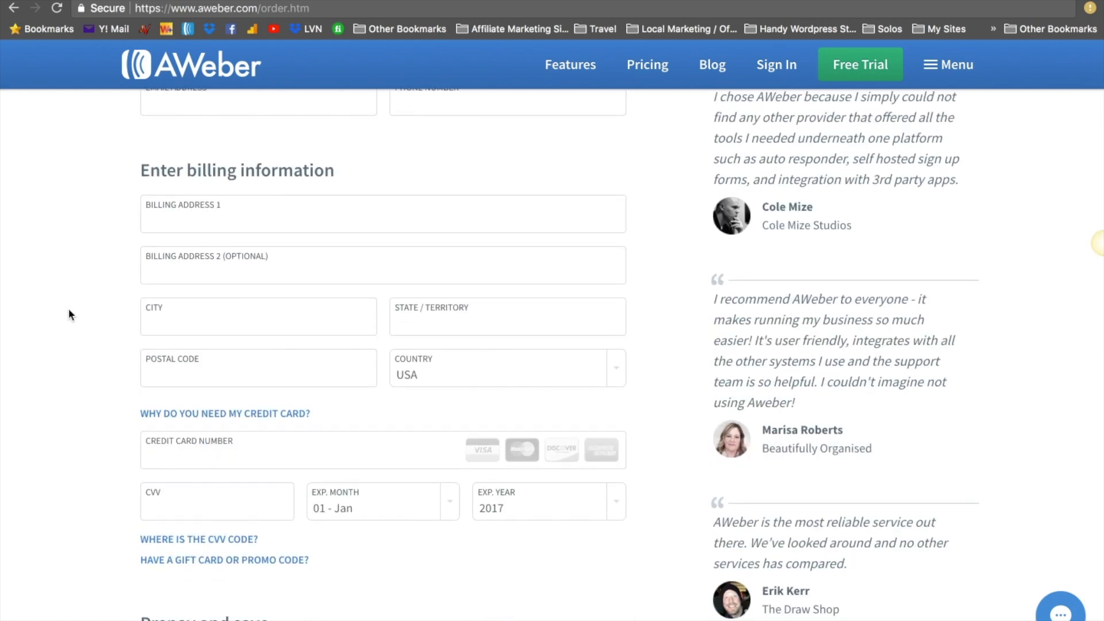
{"action": "scroll", "coordinate": [68, 311], "scroll_direction": "down", "scroll_amount": 5}
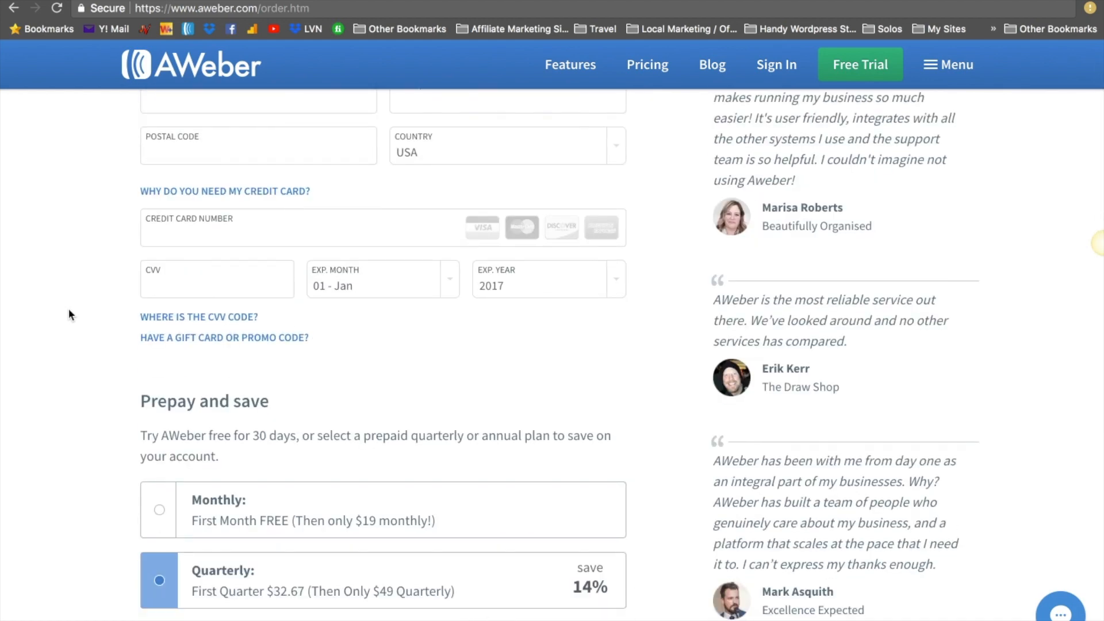
{"action": "scroll", "coordinate": [68, 309], "scroll_direction": "down", "scroll_amount": 3}
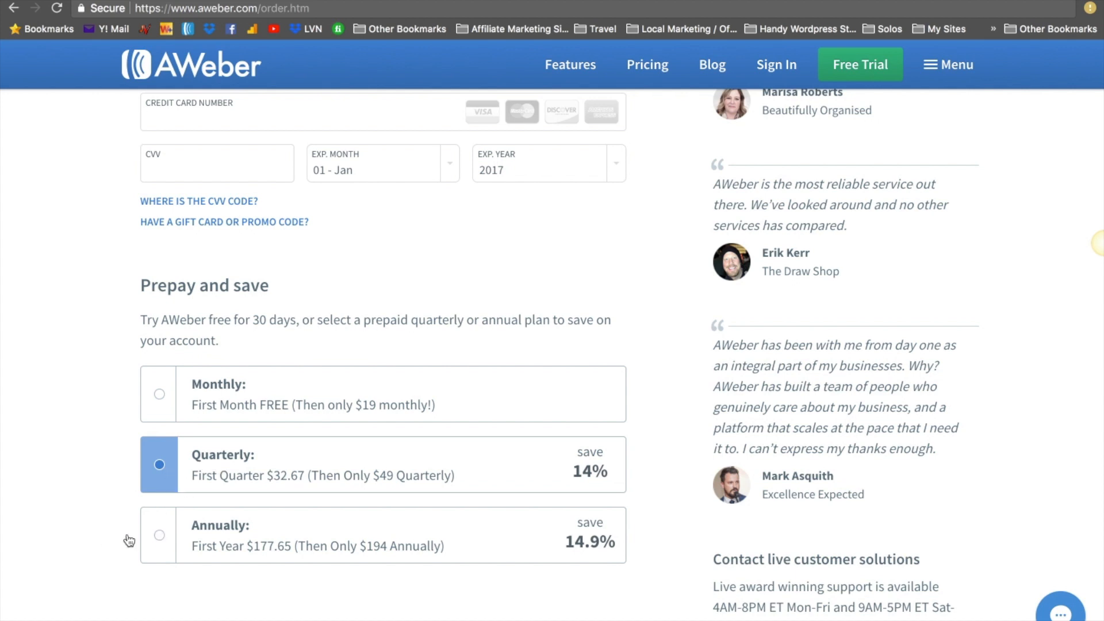
{"action": "scroll", "coordinate": [92, 540], "scroll_direction": "down", "scroll_amount": 3}
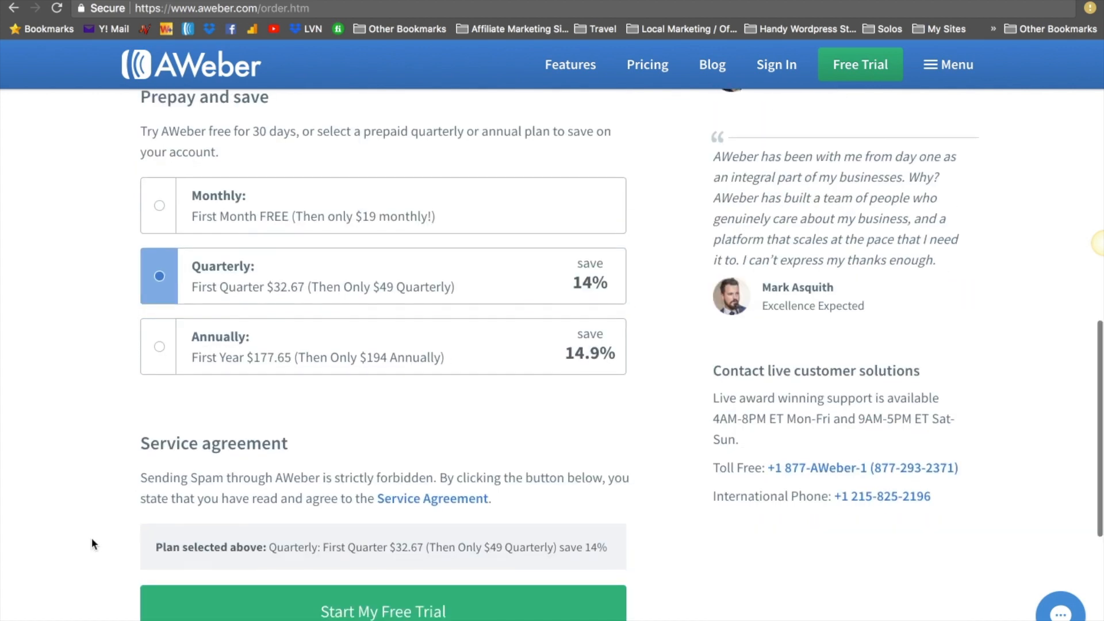
{"action": "scroll", "coordinate": [91, 544], "scroll_direction": "down", "scroll_amount": 3}
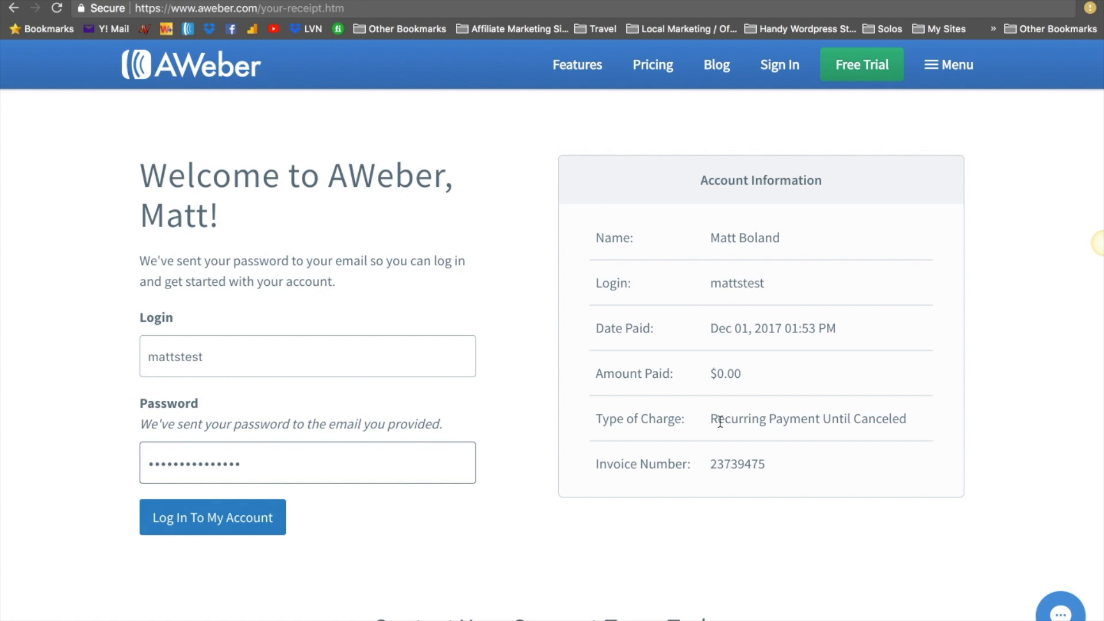
Examine the amount paid, type of charge, prefilled login details and support contact options on the receipt page
{"action": "left_click_drag", "start_coordinate": [708, 375], "coordinate": [754, 379]}
{"action": "left_click_drag", "start_coordinate": [713, 425], "coordinate": [917, 420]}
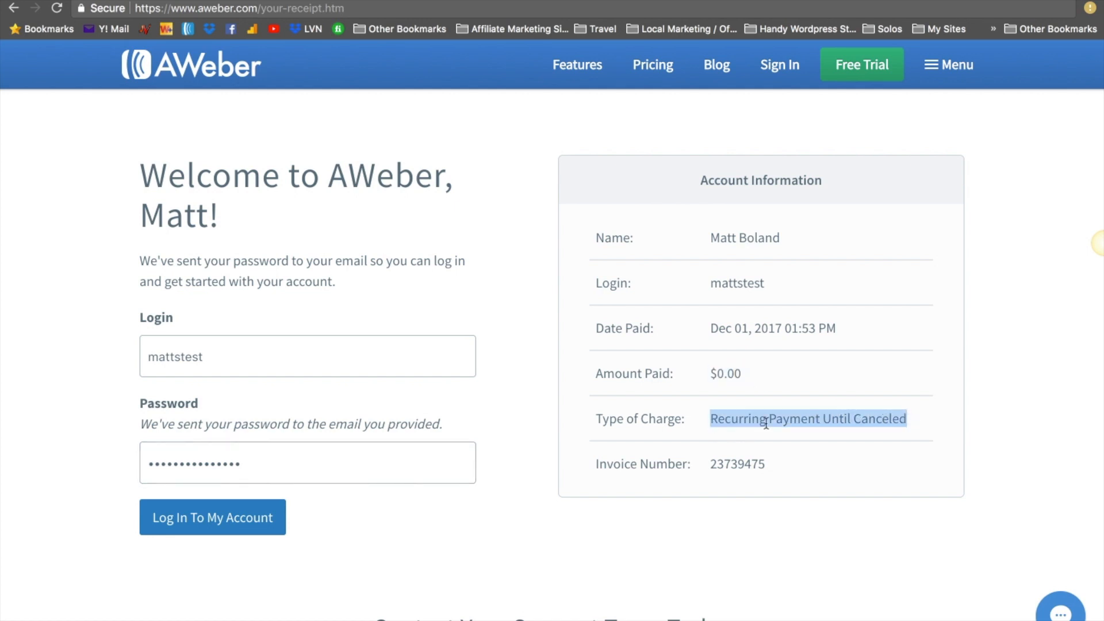
{"action": "left_click", "coordinate": [521, 529]}
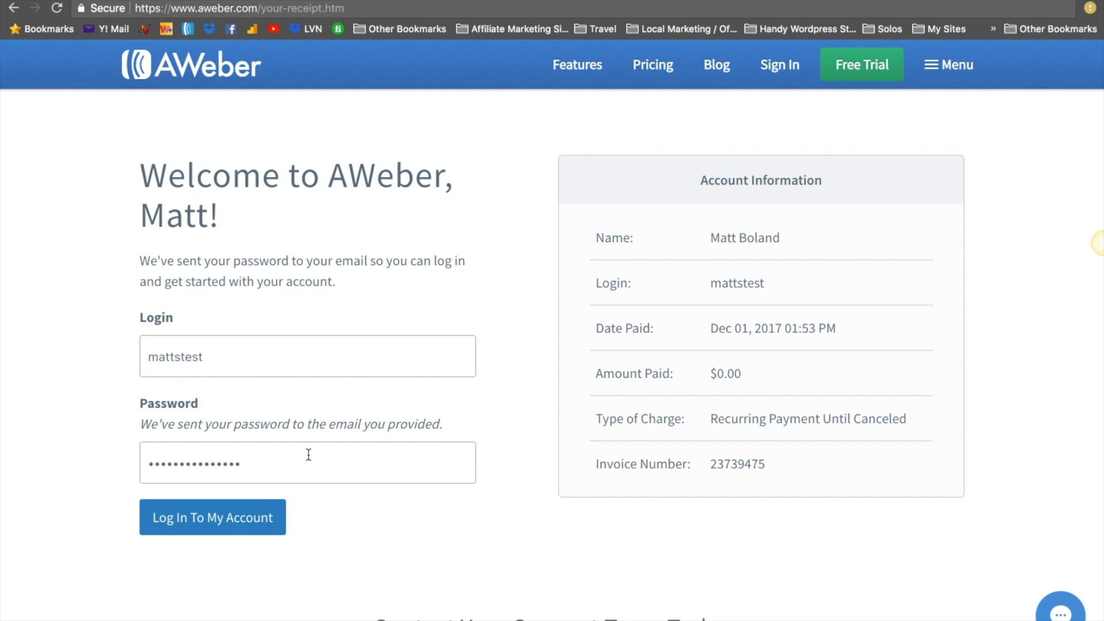
{"action": "double_click", "coordinate": [288, 461]}
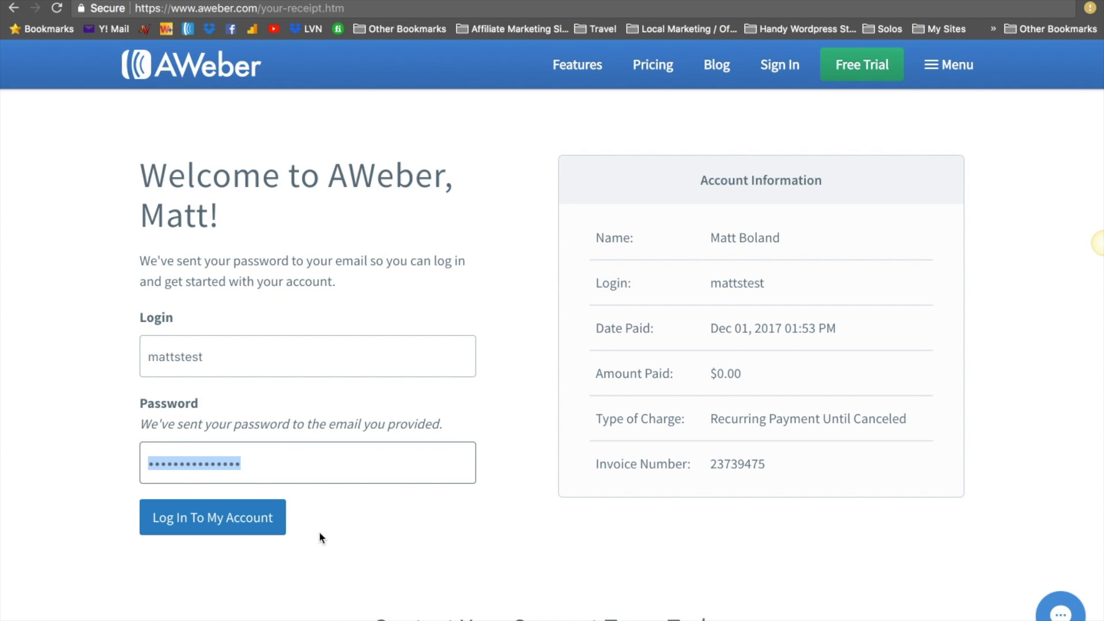
{"action": "scroll", "coordinate": [321, 538], "scroll_direction": "down", "scroll_amount": 5}
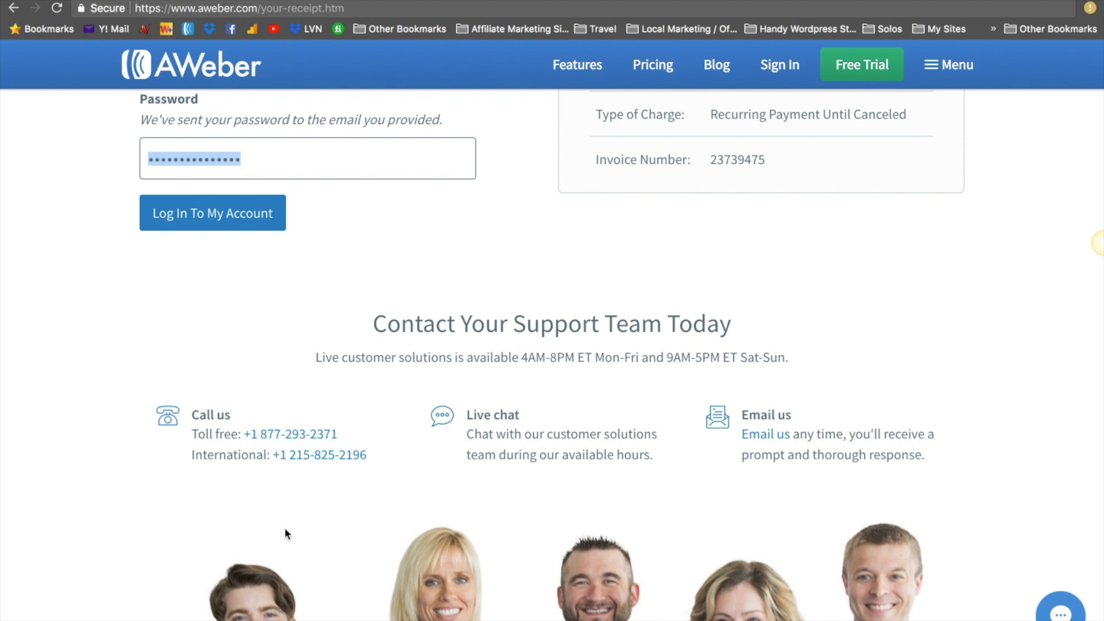
{"action": "scroll", "coordinate": [310, 526], "scroll_direction": "up", "scroll_amount": 3}
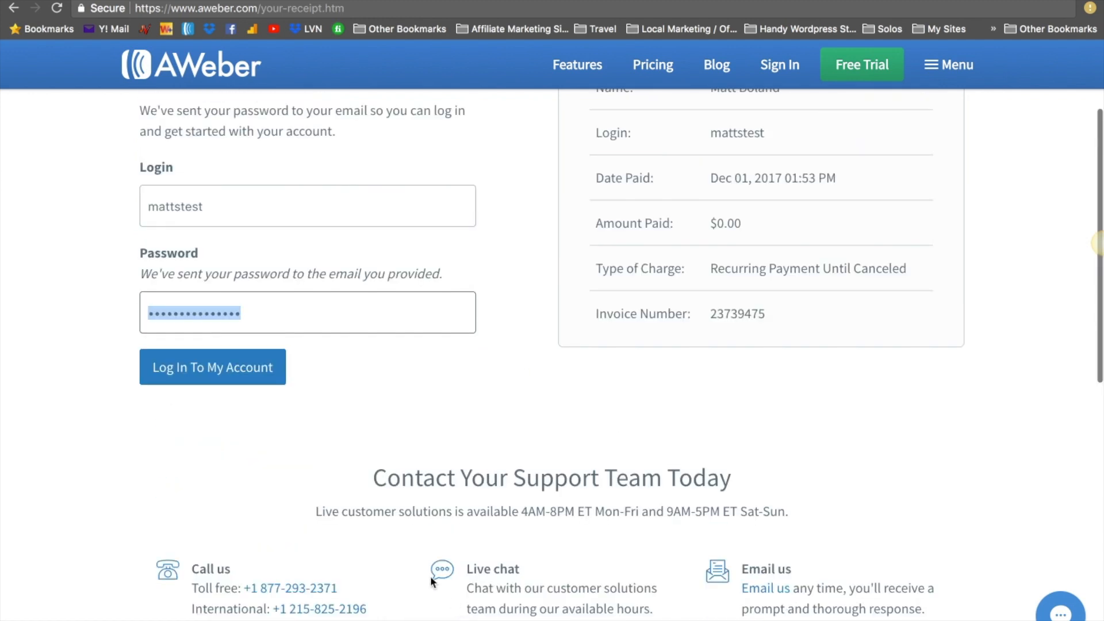
{"action": "scroll", "coordinate": [377, 547], "scroll_direction": "up", "scroll_amount": 3}
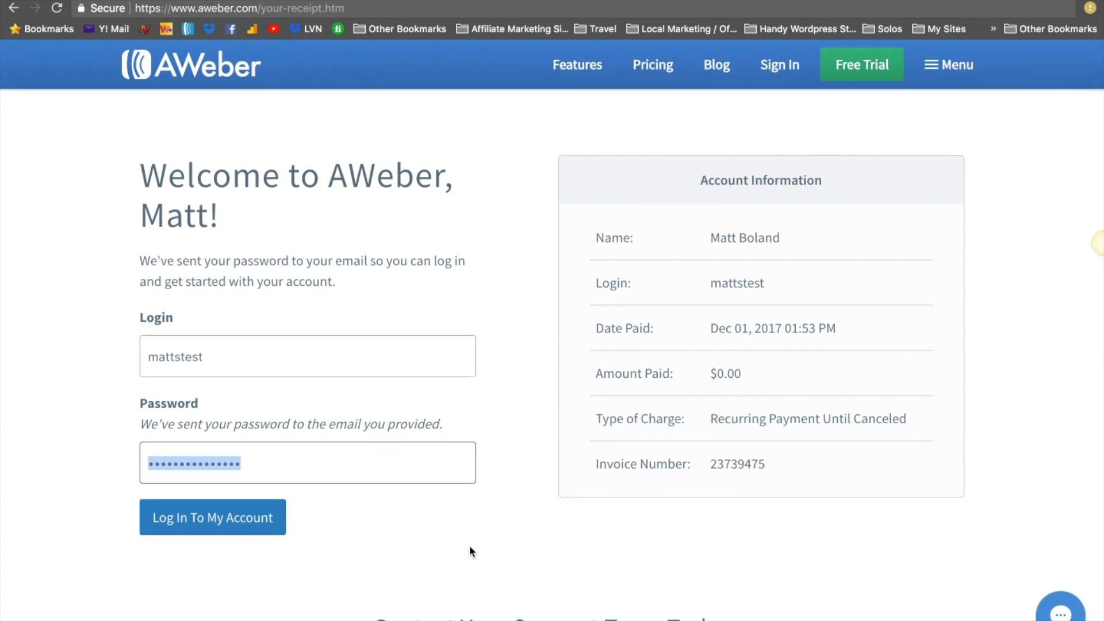
Log in to the new account with the prefilled credentials and start the account setup, skipping the introduction video
{"action": "left_click", "coordinate": [210, 520]}
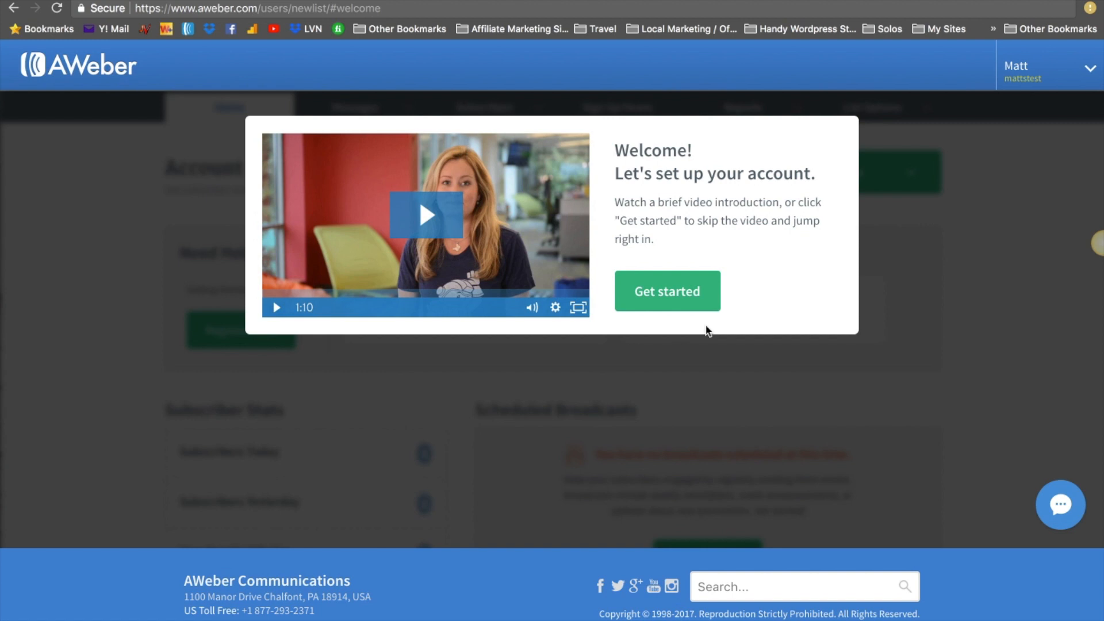
{"action": "left_click", "coordinate": [671, 296]}
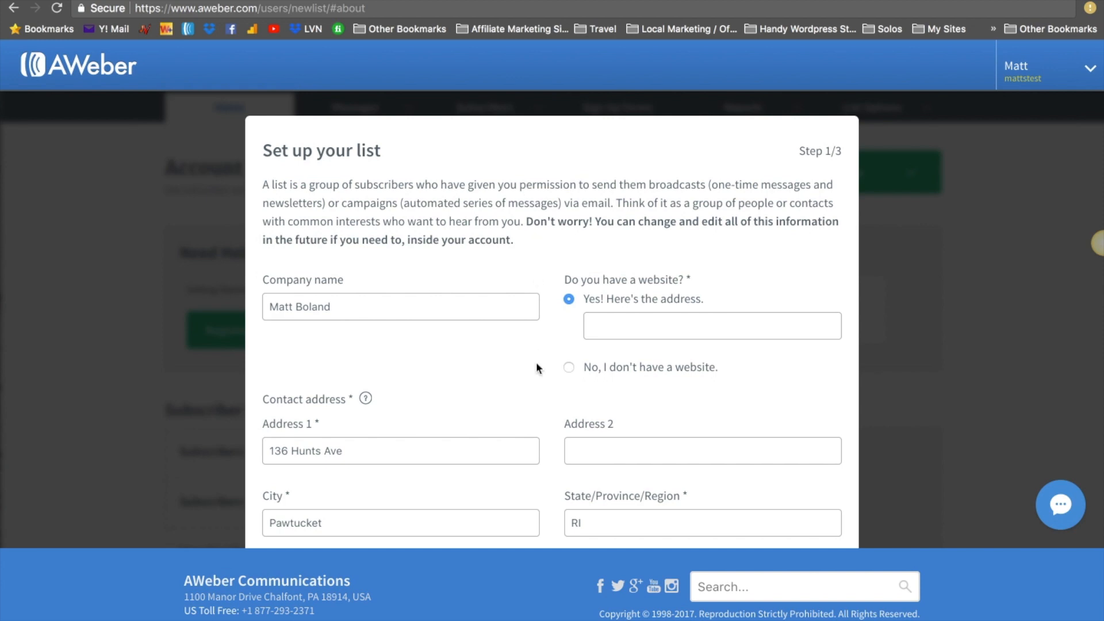
Choose "No, I don't have a website." in the list setup and submit the prefilled company and contact details
{"action": "left_click", "coordinate": [532, 442]}
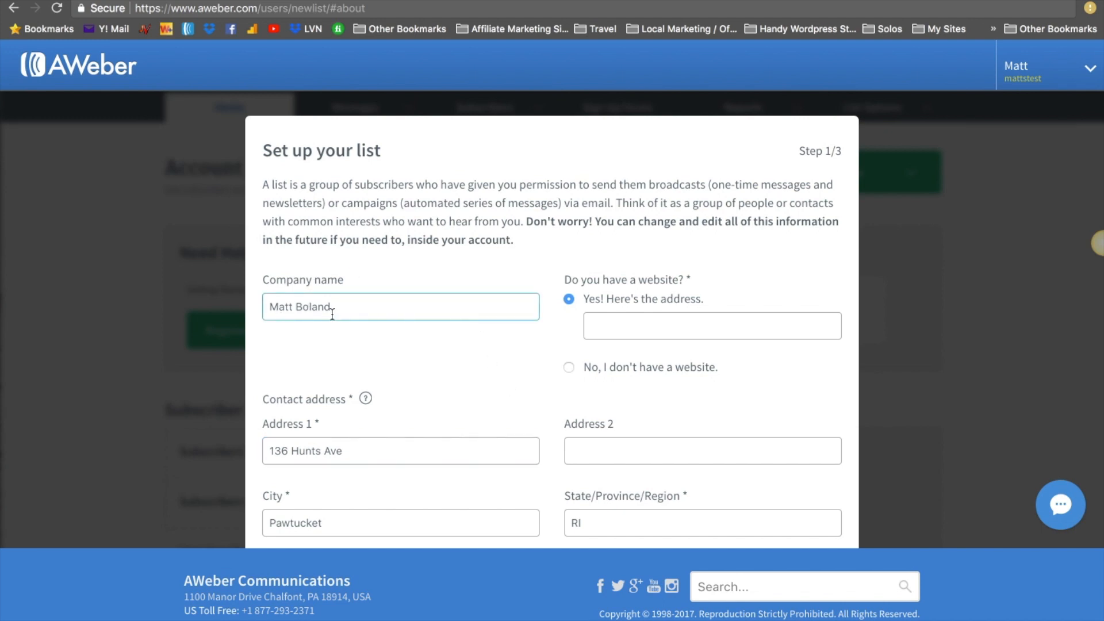
{"action": "left_click", "coordinate": [446, 453]}
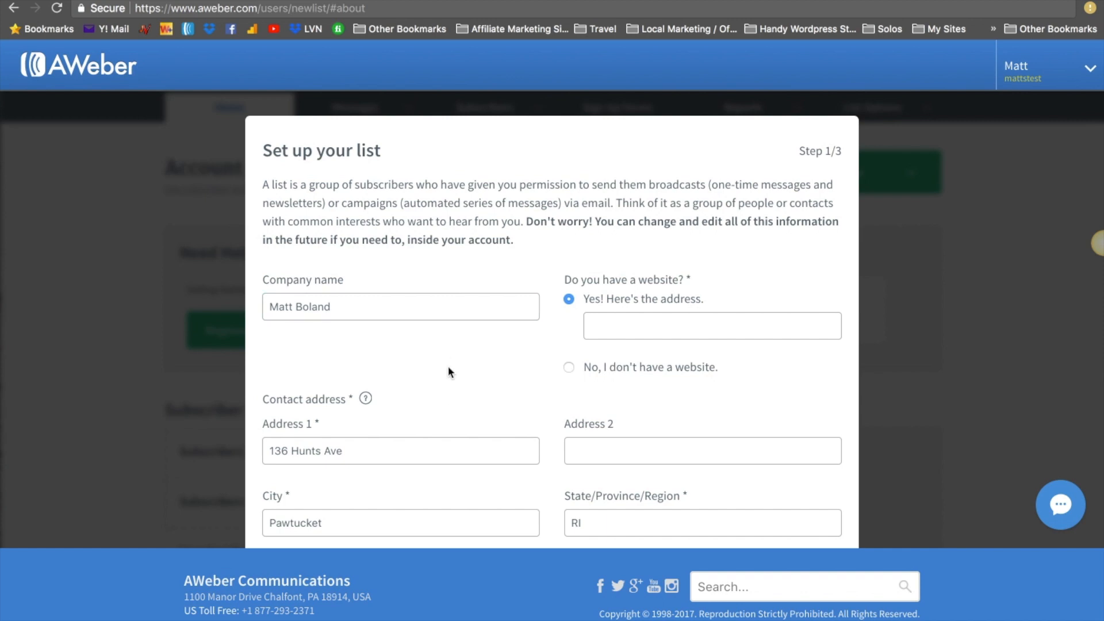
{"action": "left_click", "coordinate": [631, 315]}
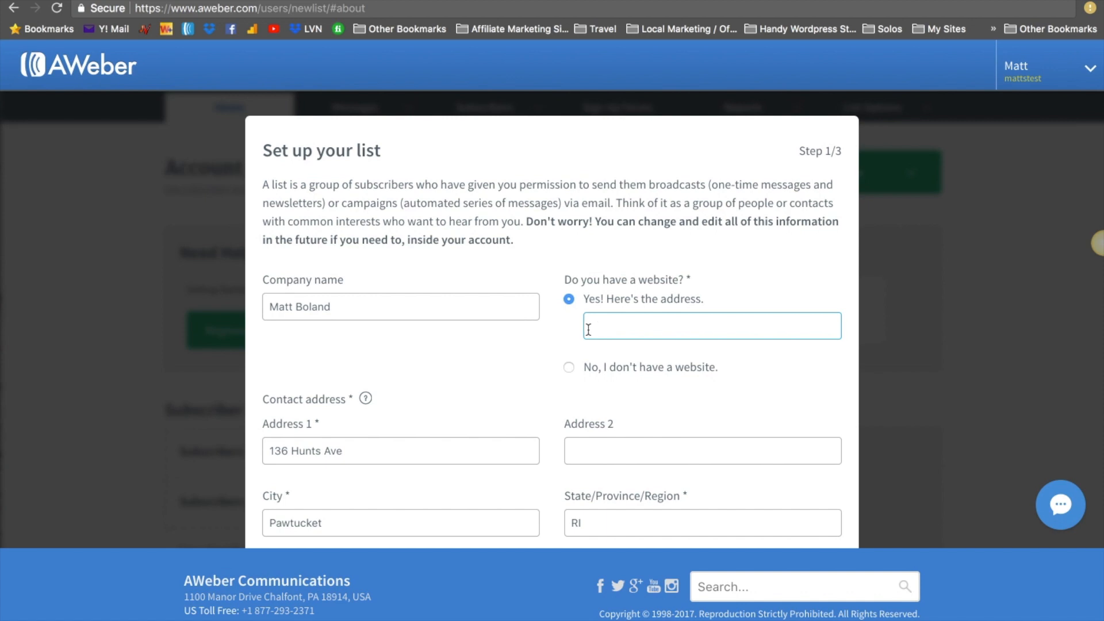
{"action": "scroll", "coordinate": [488, 362], "scroll_direction": "down", "scroll_amount": 5}
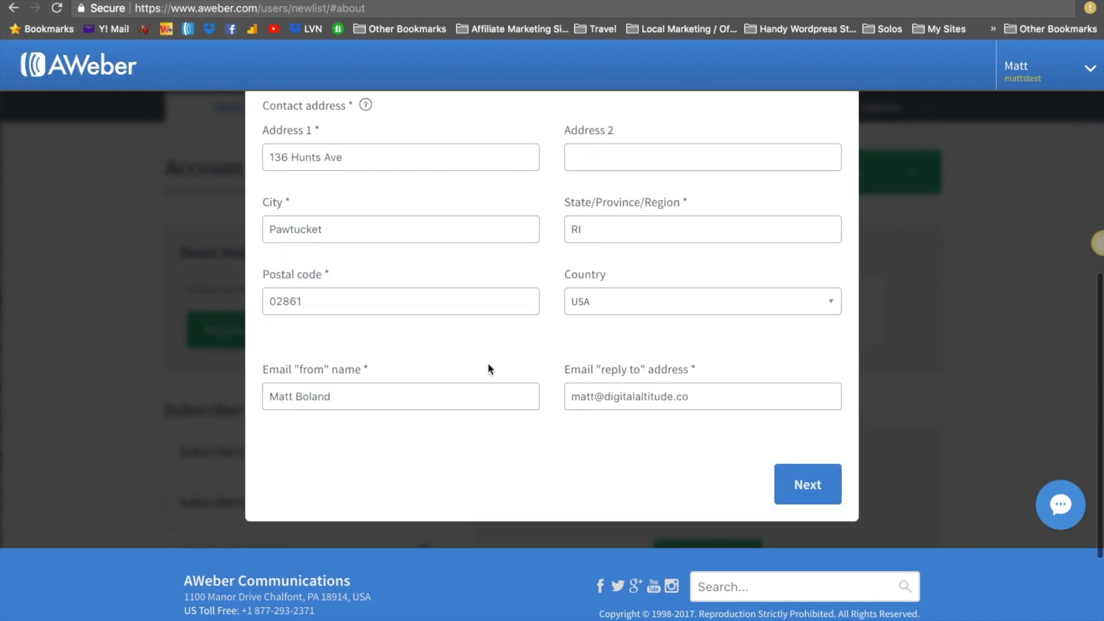
{"action": "left_click", "coordinate": [803, 485]}
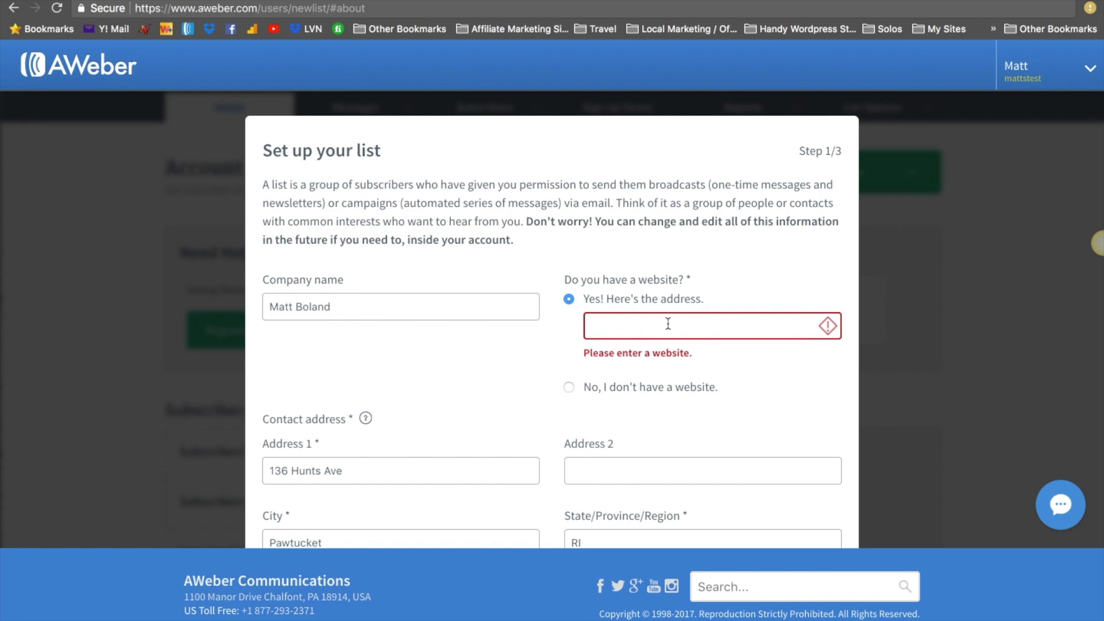
{"action": "left_click", "coordinate": [569, 388]}
{"action": "scroll", "coordinate": [564, 402], "scroll_direction": "down", "scroll_amount": 5}
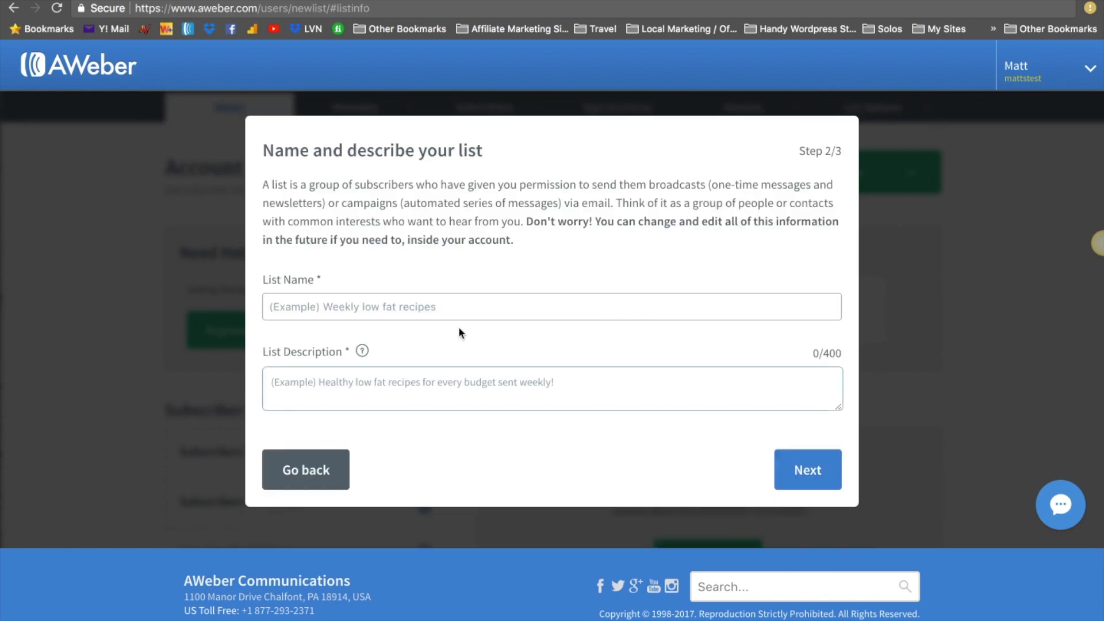
Name the list with the owner's first name plus "'s IM List #1", describe it as "Group of contacts interested in IM." and continue
{"action": "left_click", "coordinate": [340, 307]}
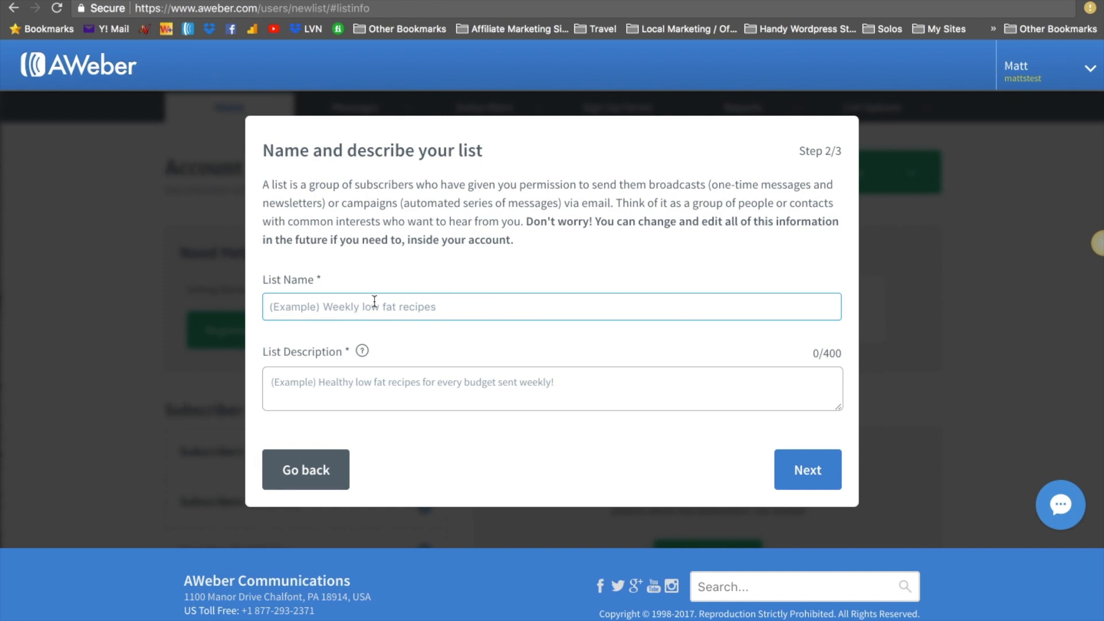
{"action": "type", "text": "Matt"}
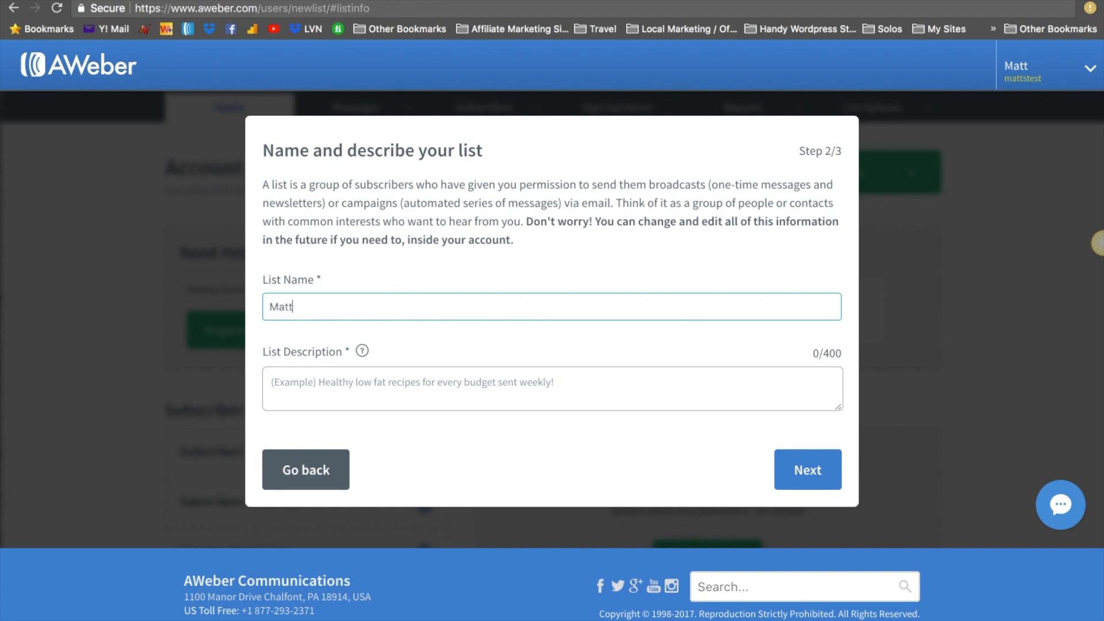
{"action": "type", "text": "'s IM List #1"}
{"action": "left_click", "coordinate": [324, 399]}
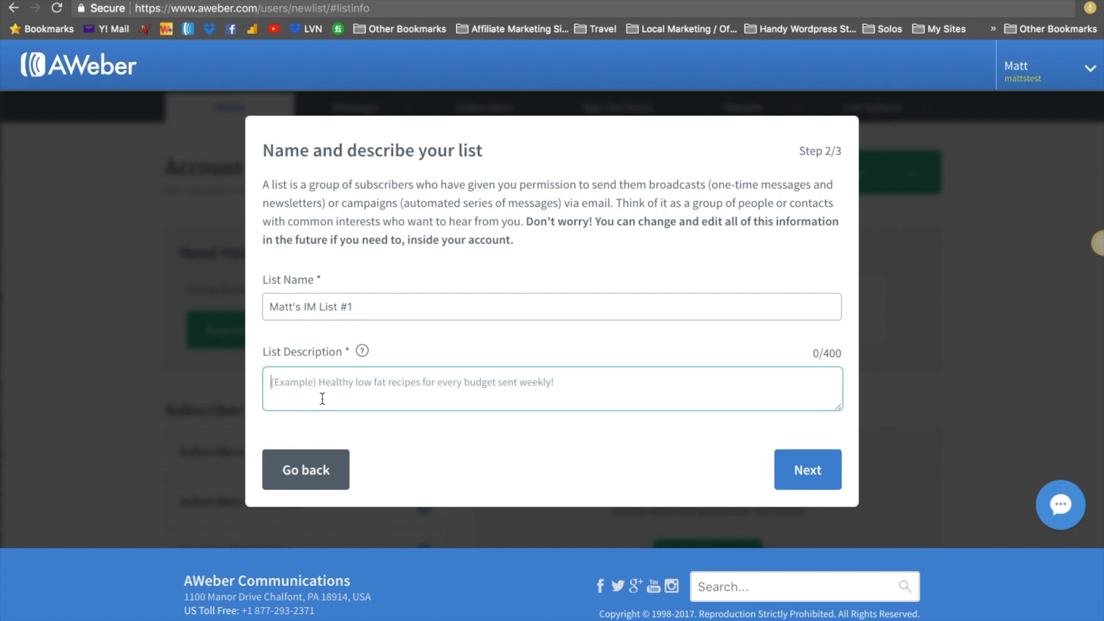
{"action": "type", "text": "Group o"}
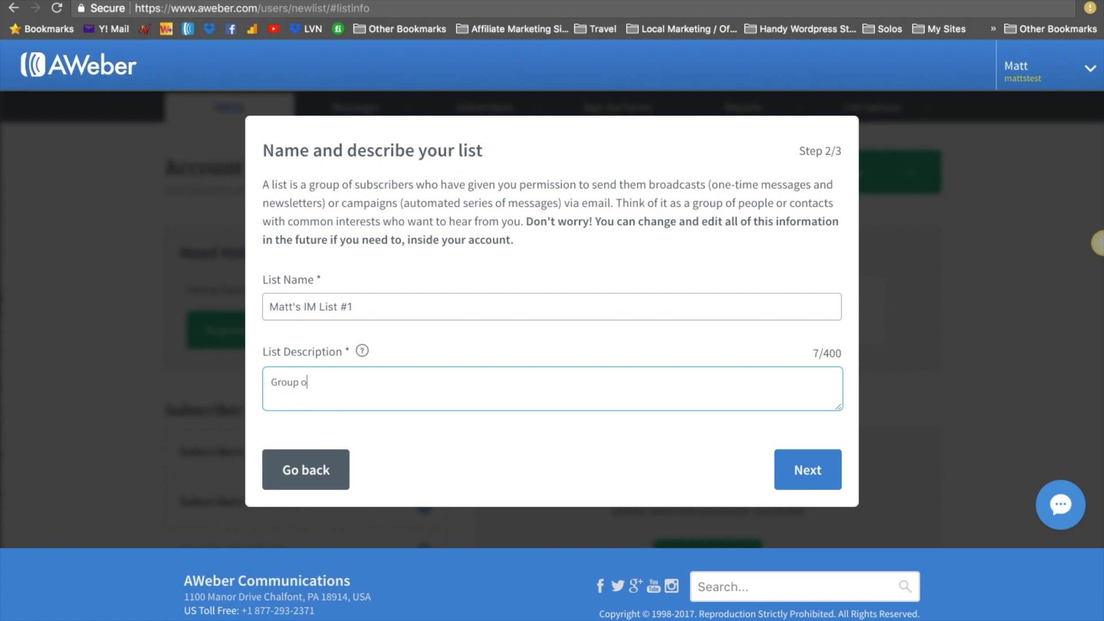
{"action": "type", "text": "f contacts interested in IM."}
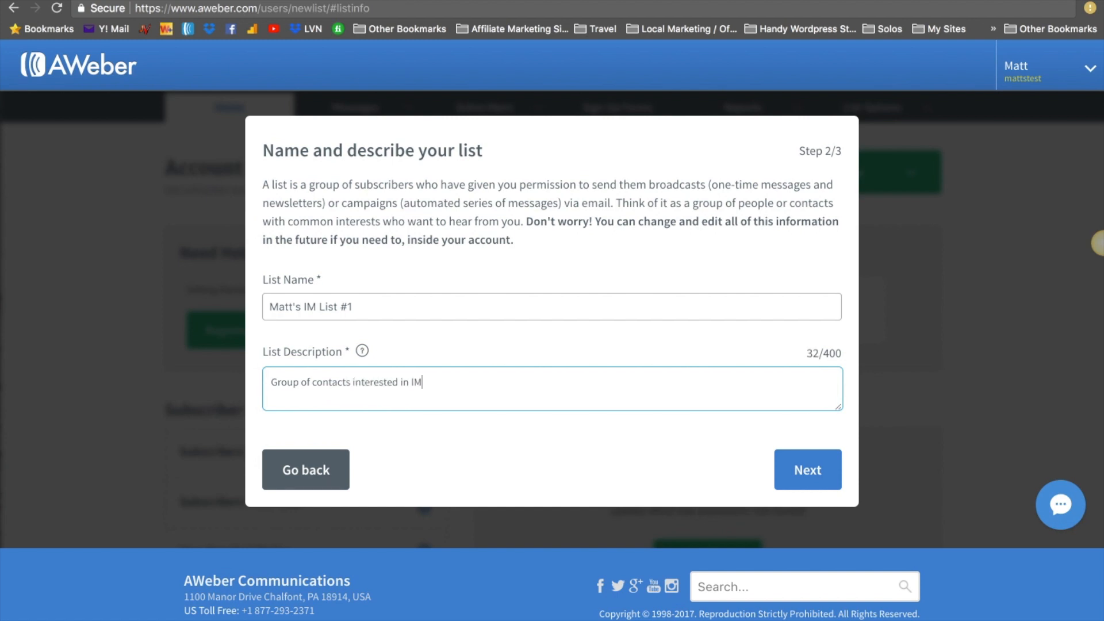
{"action": "left_click", "coordinate": [797, 469]}
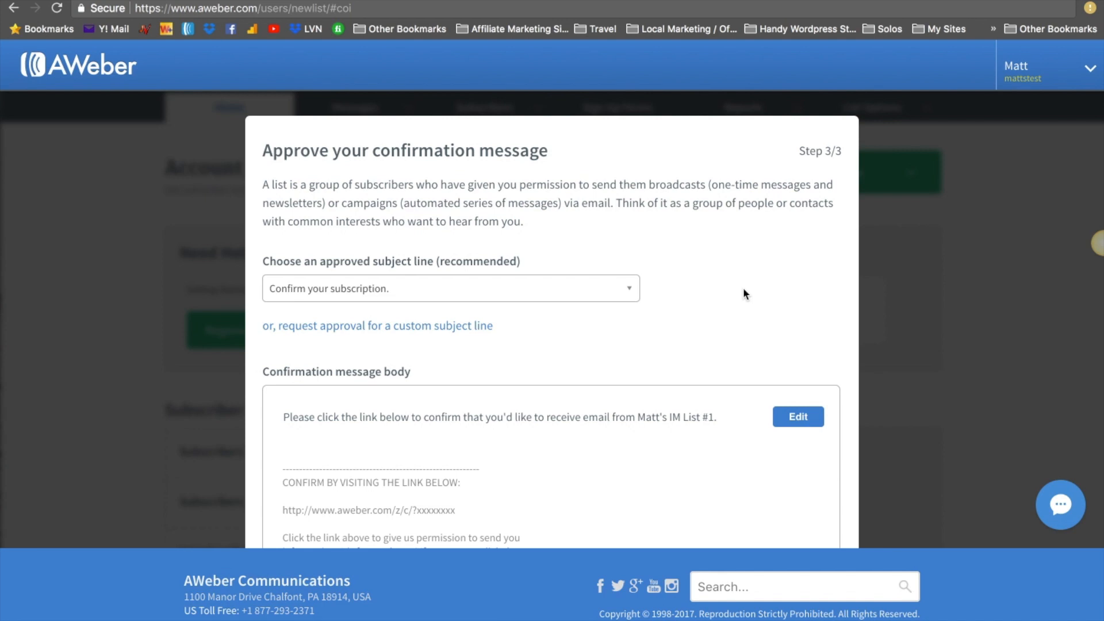
Review the confirmation message's approved subject line, body text and signature
{"action": "scroll", "coordinate": [743, 290], "scroll_direction": "down", "scroll_amount": 5}
{"action": "scroll", "coordinate": [702, 284], "scroll_direction": "up", "scroll_amount": 5}
{"action": "scroll", "coordinate": [701, 291], "scroll_direction": "down", "scroll_amount": 2}
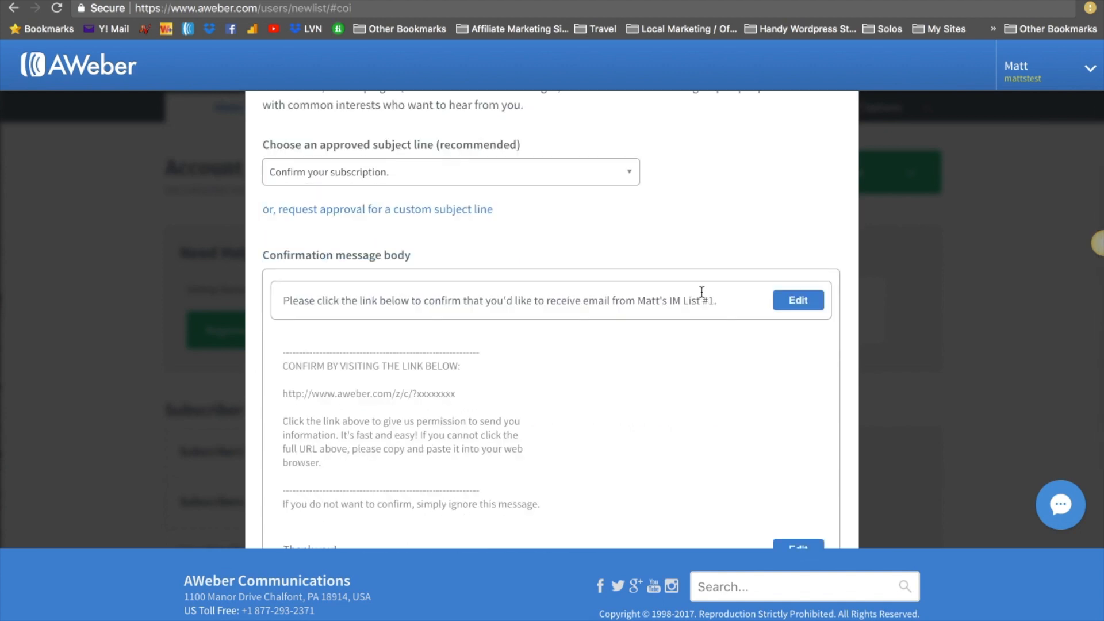
{"action": "scroll", "coordinate": [264, 295], "scroll_direction": "down", "scroll_amount": 3}
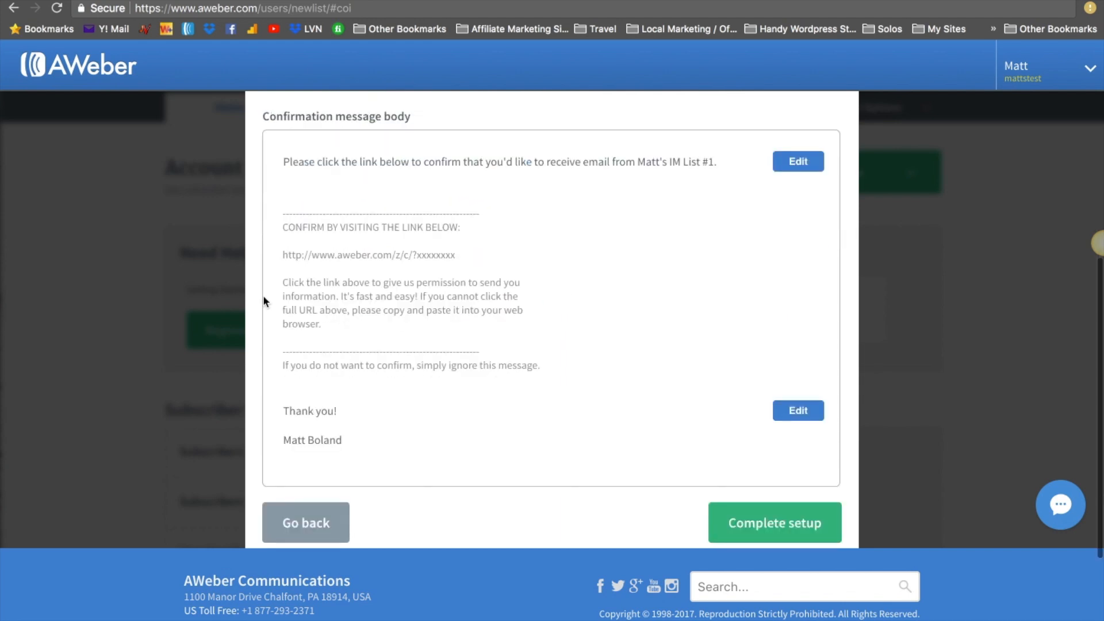
Complete the list setup, open the form for manually adding up to 10 subscribers and look over its fields
{"action": "left_click", "coordinate": [745, 525]}
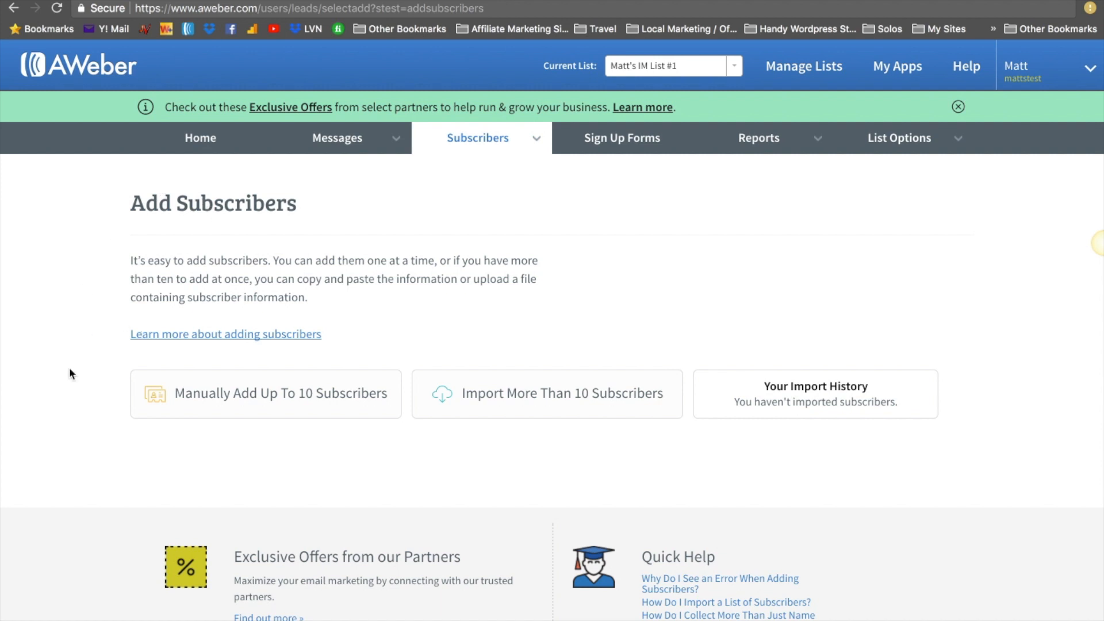
{"action": "left_click", "coordinate": [267, 399]}
{"action": "left_click", "coordinate": [199, 409]}
{"action": "left_click", "coordinate": [183, 471]}
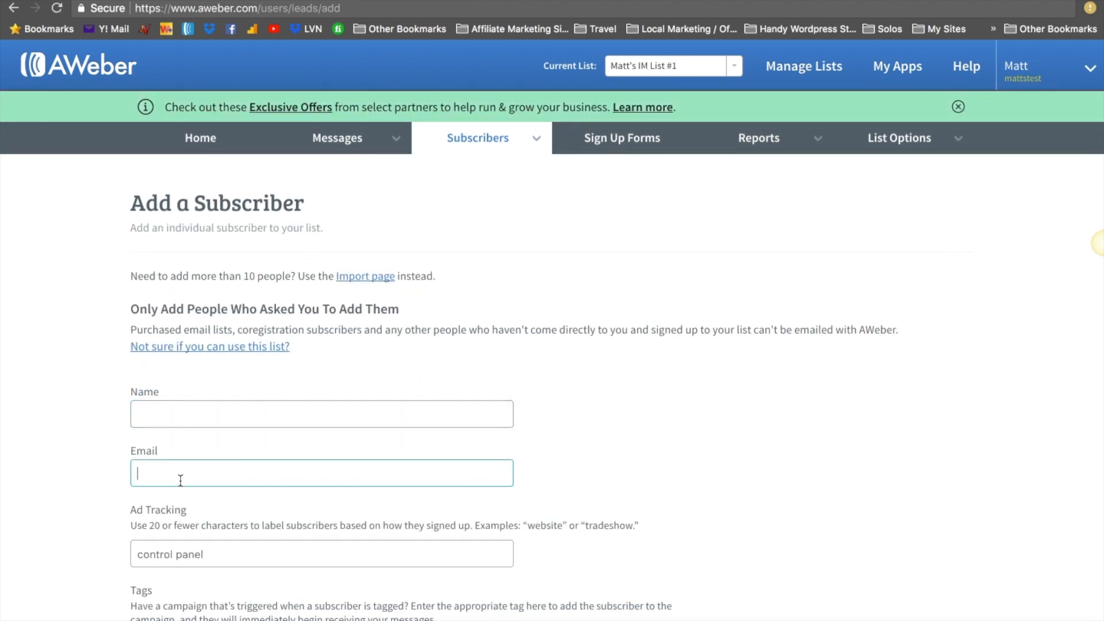
{"action": "scroll", "coordinate": [105, 524], "scroll_direction": "down", "scroll_amount": 3}
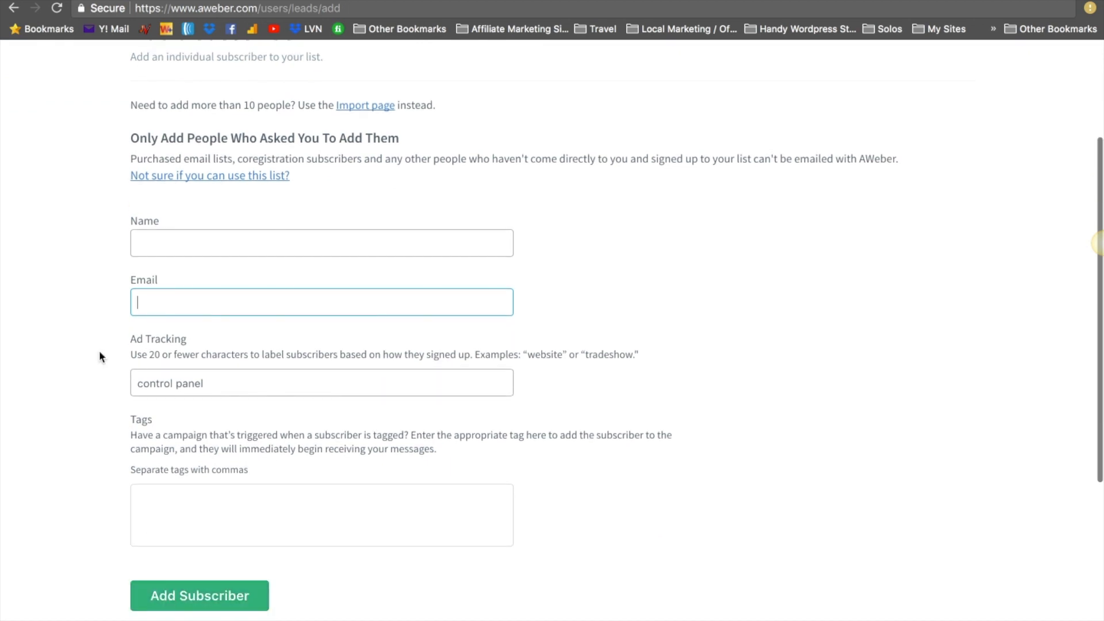
Return to the account's home page and dismiss the Exclusive Offers banner
{"action": "scroll", "coordinate": [99, 350], "scroll_direction": "up", "scroll_amount": 3}
{"action": "left_click", "coordinate": [195, 141]}
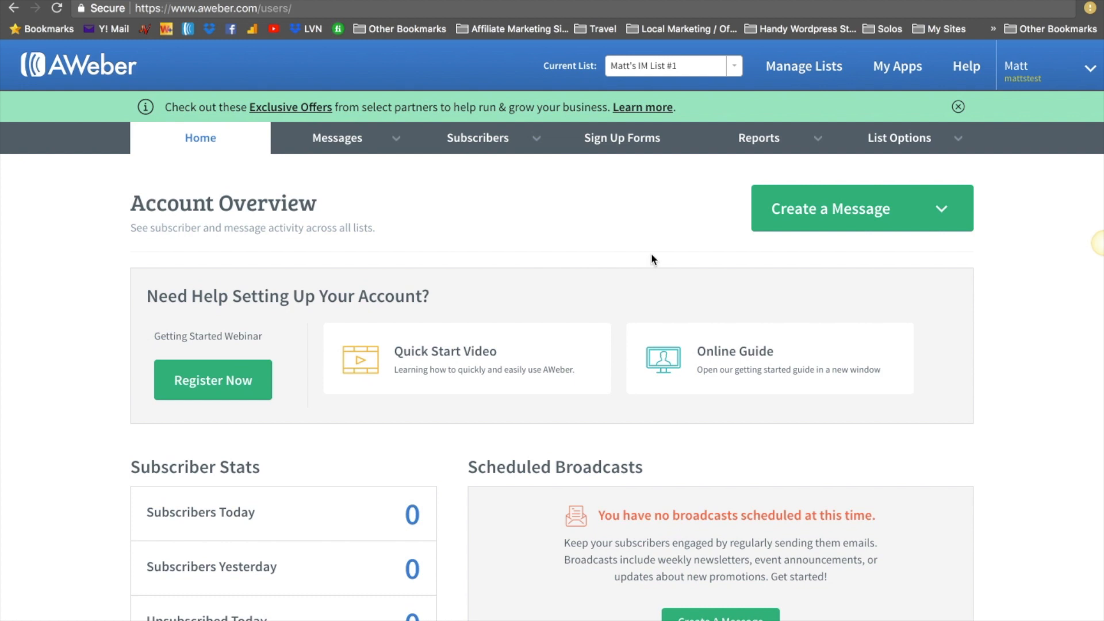
{"action": "left_click", "coordinate": [959, 109]}
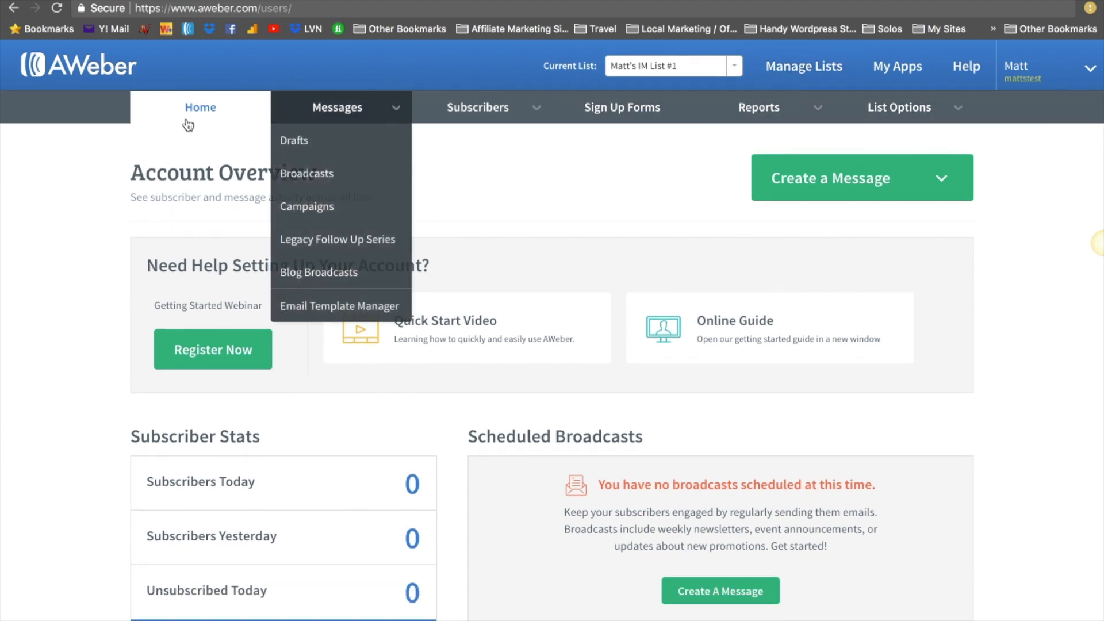
{"action": "left_click", "coordinate": [204, 110]}
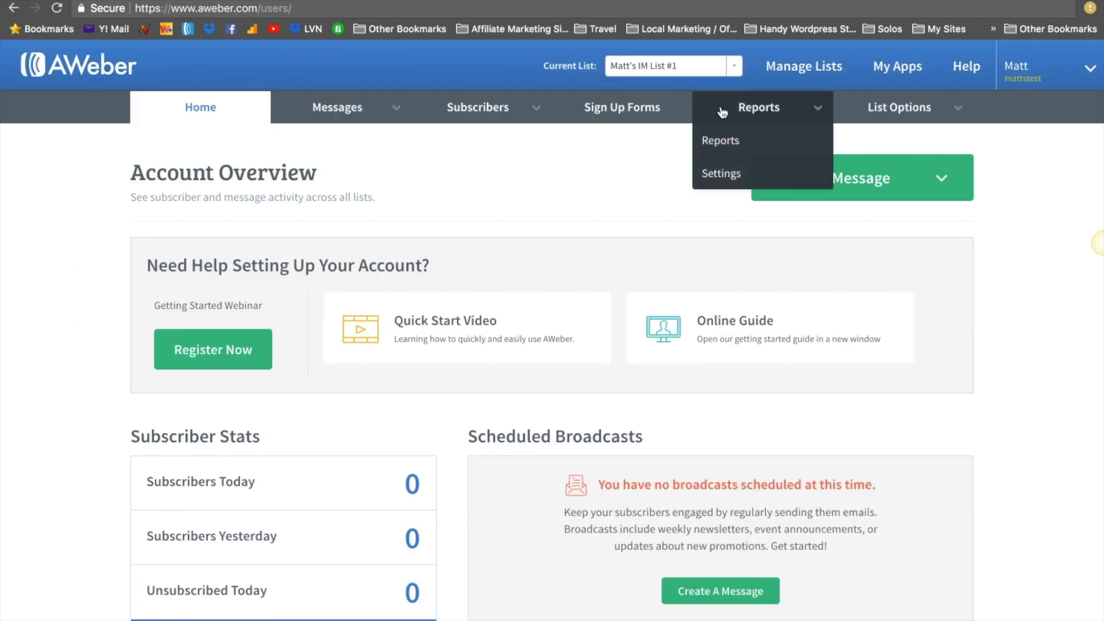
View the list management page, open the list's settings and review its basic information
{"action": "left_click", "coordinate": [810, 71]}
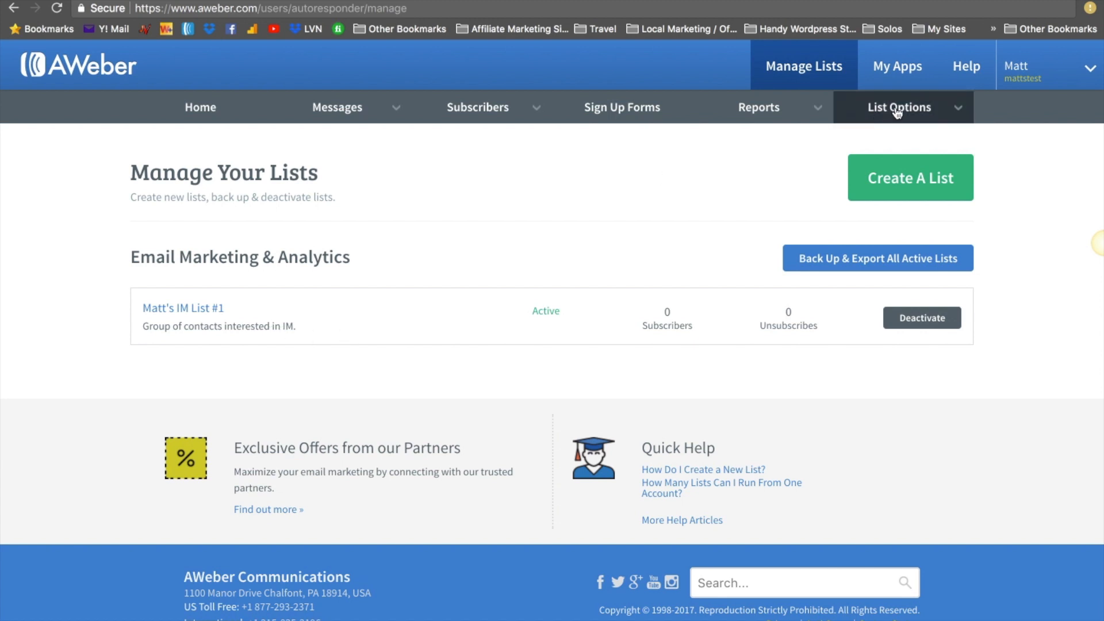
{"action": "mouse_move", "coordinate": [900, 112]}
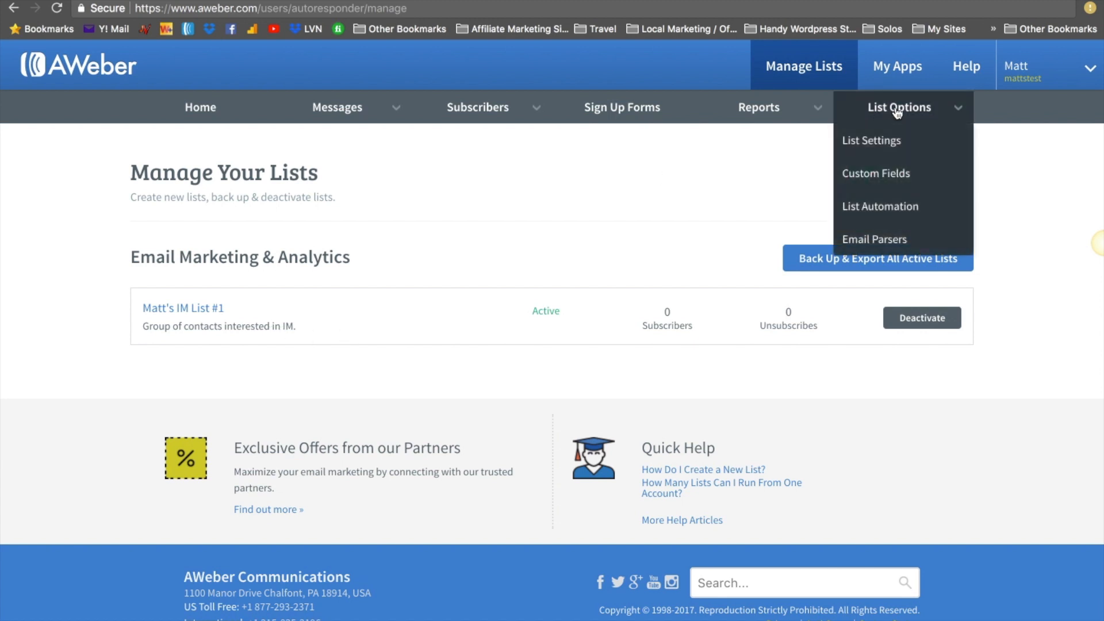
{"action": "left_click", "coordinate": [874, 146]}
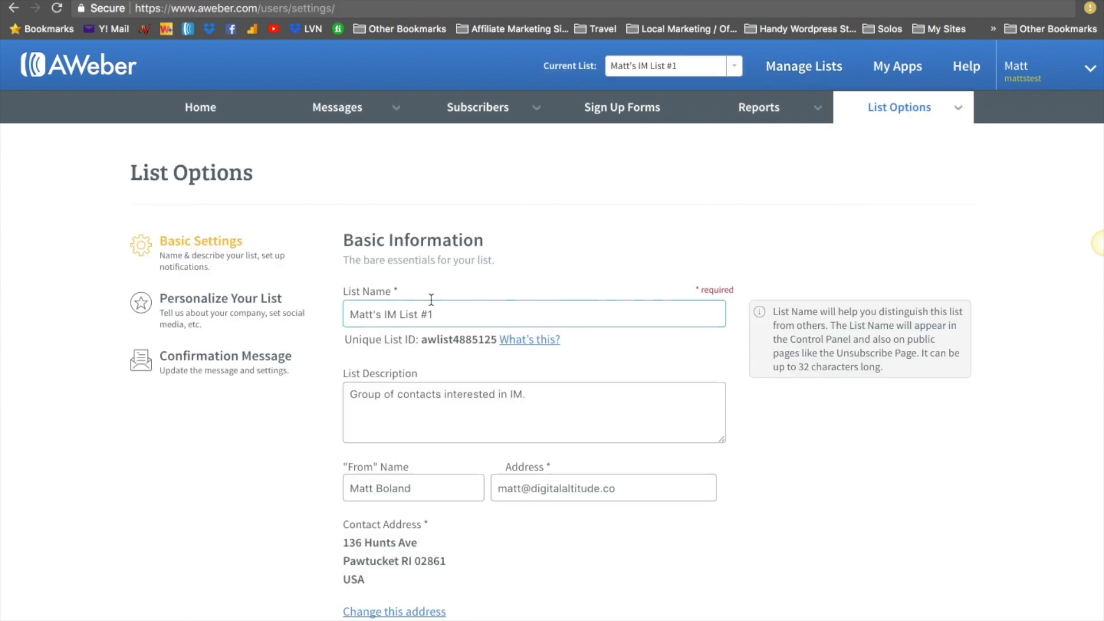
{"action": "left_click", "coordinate": [310, 417]}
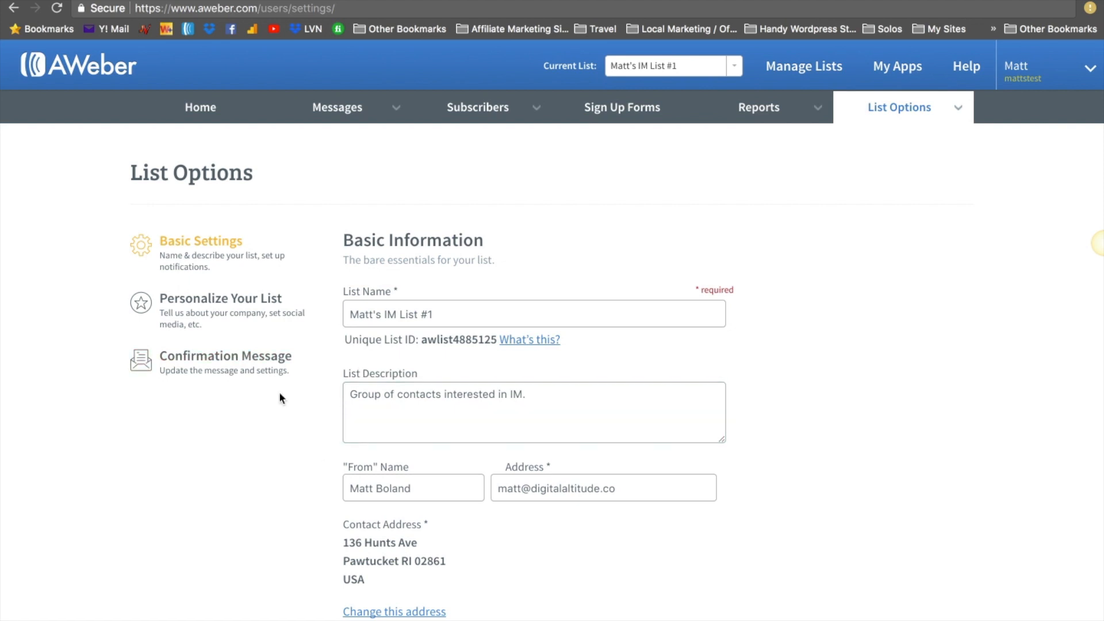
{"action": "scroll", "coordinate": [254, 428], "scroll_direction": "down", "scroll_amount": 5}
{"action": "scroll", "coordinate": [254, 429], "scroll_direction": "up", "scroll_amount": 5}
Review the list's personalization settings, including email signature, social media sharing, broadcast archive and global text snippets
{"action": "left_click", "coordinate": [208, 311]}
{"action": "scroll", "coordinate": [258, 385], "scroll_direction": "down", "scroll_amount": 5}
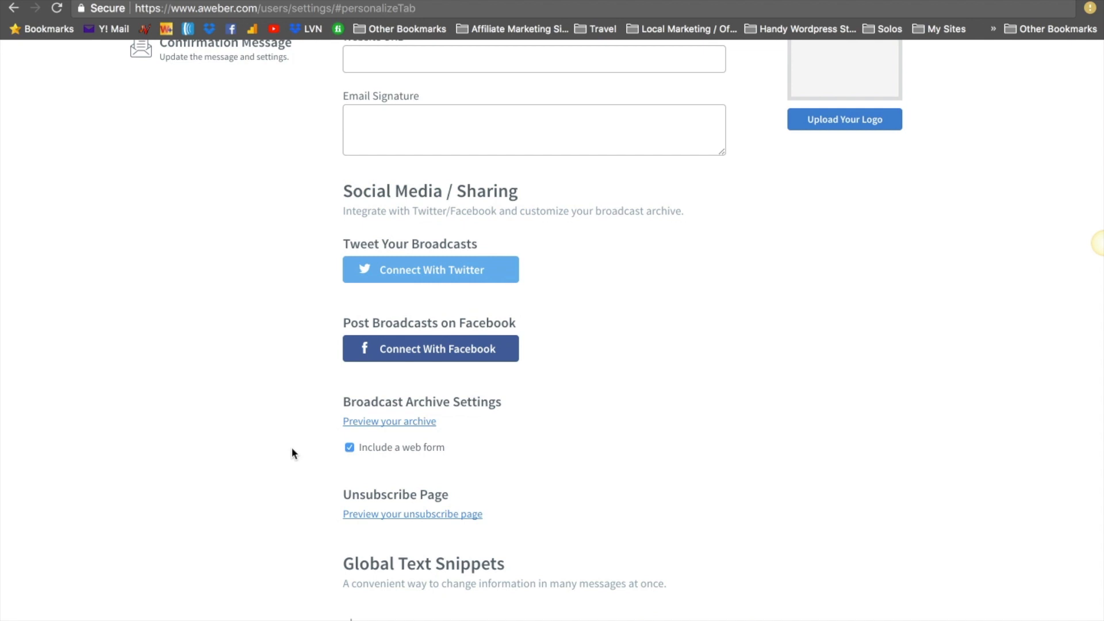
{"action": "scroll", "coordinate": [292, 449], "scroll_direction": "down", "scroll_amount": 4}
{"action": "scroll", "coordinate": [292, 448], "scroll_direction": "up", "scroll_amount": 7}
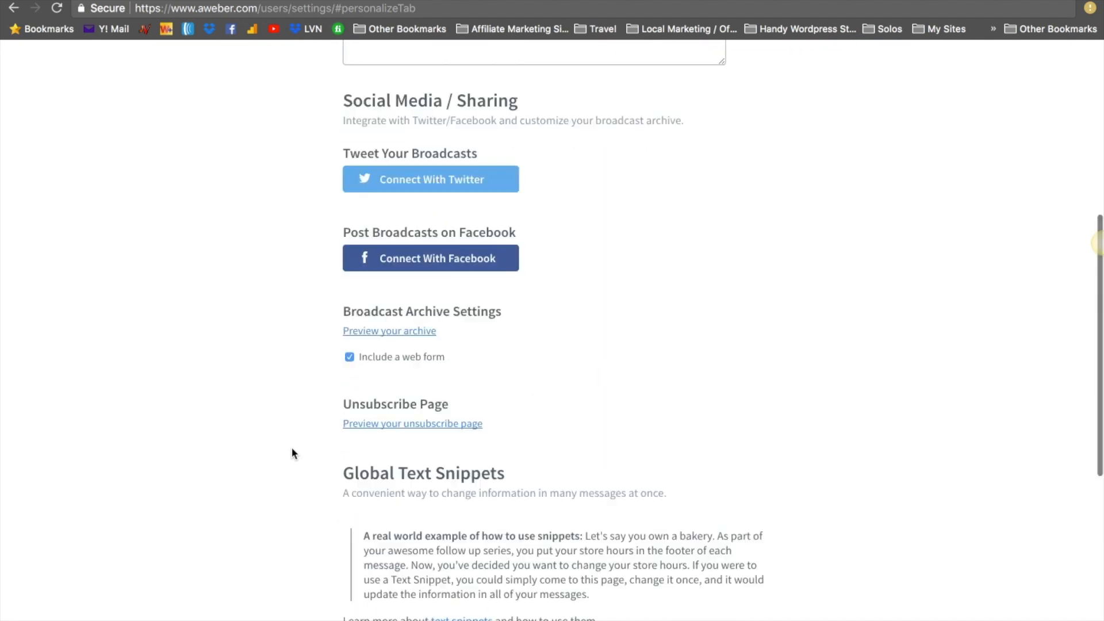
In the list's confirmation message settings, turn off the confirmation message for AWeber sign up forms and save the settings
{"action": "left_click", "coordinate": [232, 289]}
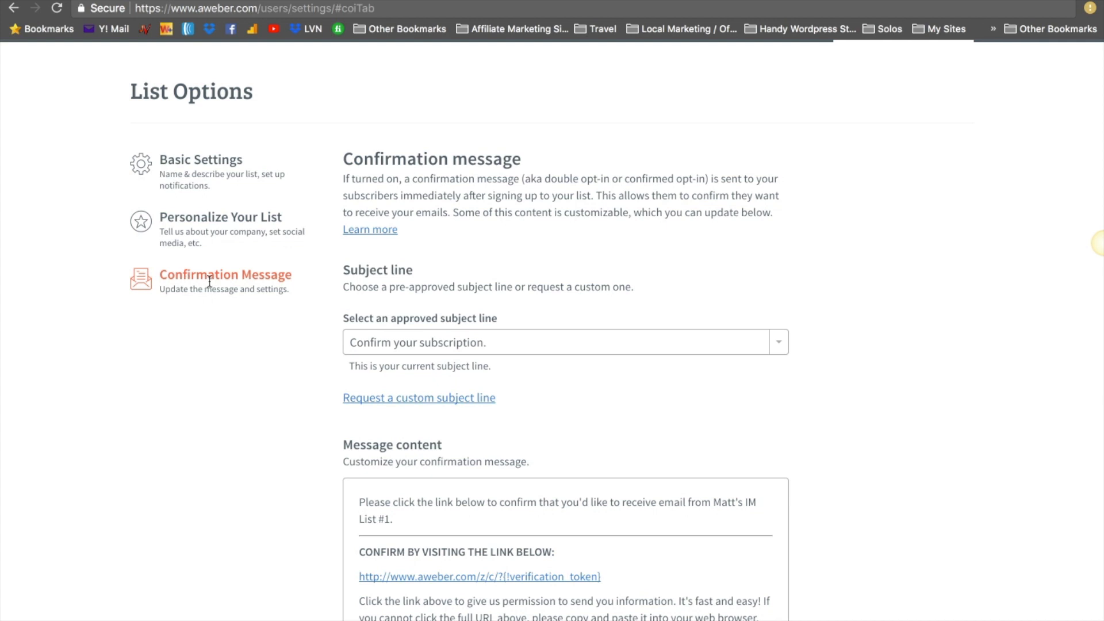
{"action": "scroll", "coordinate": [248, 381], "scroll_direction": "down", "scroll_amount": 6}
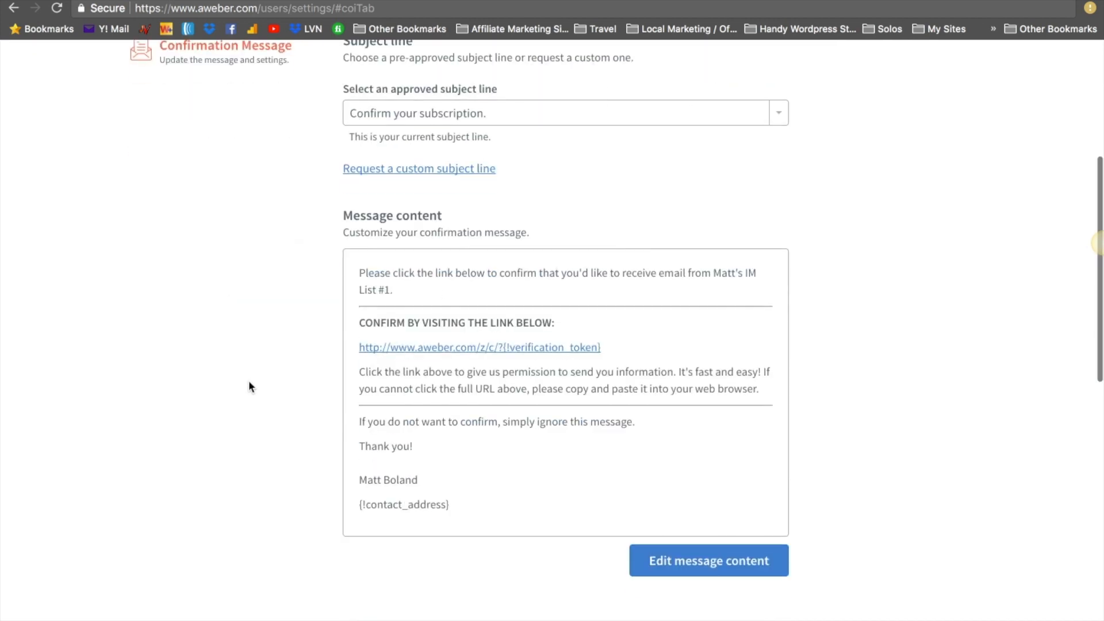
{"action": "scroll", "coordinate": [248, 386], "scroll_direction": "down", "scroll_amount": 4}
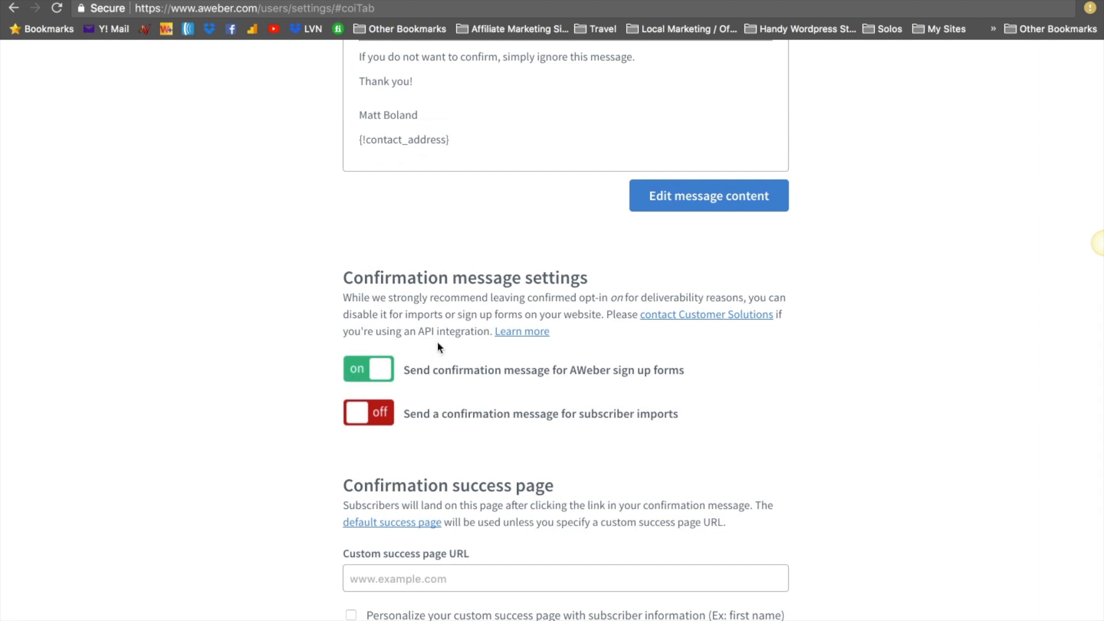
{"action": "left_click_drag", "start_coordinate": [452, 370], "coordinate": [670, 369]}
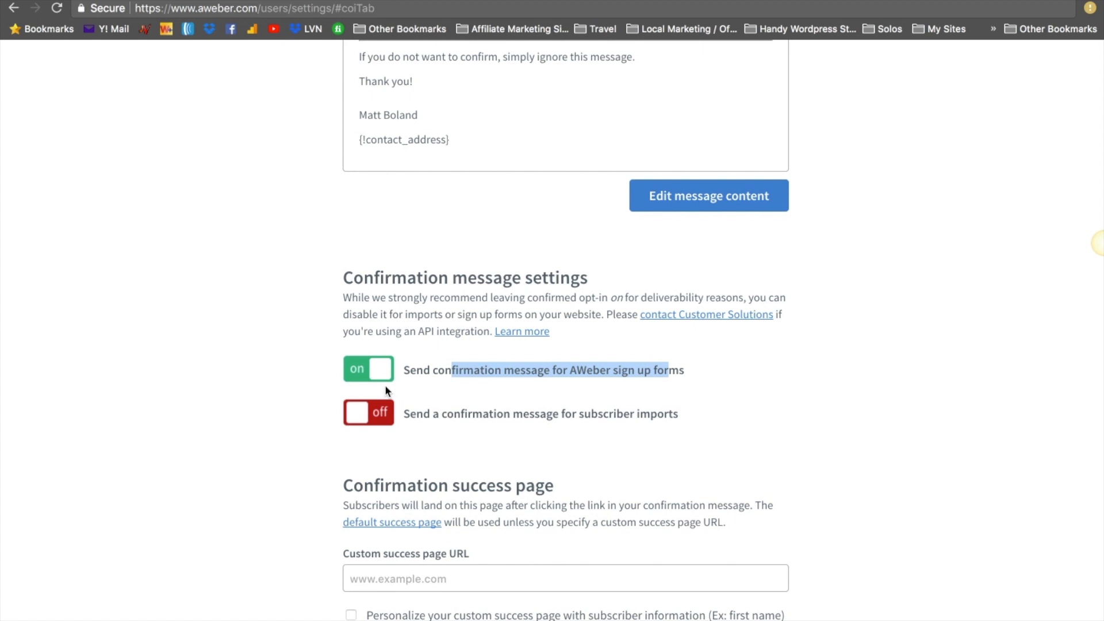
{"action": "left_click", "coordinate": [354, 371]}
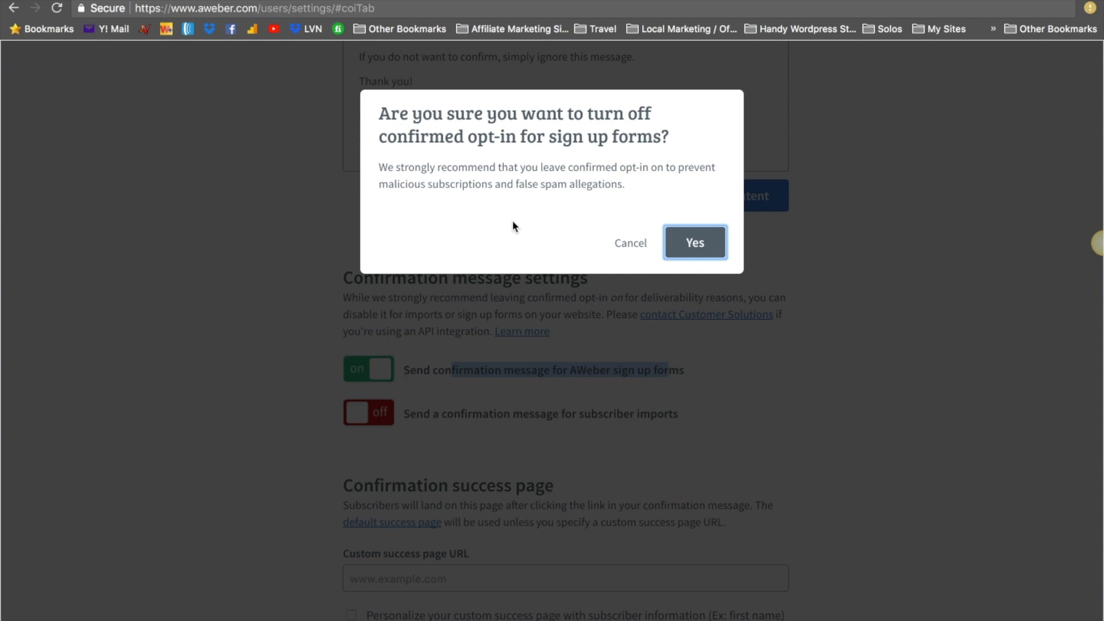
{"action": "left_click", "coordinate": [697, 245]}
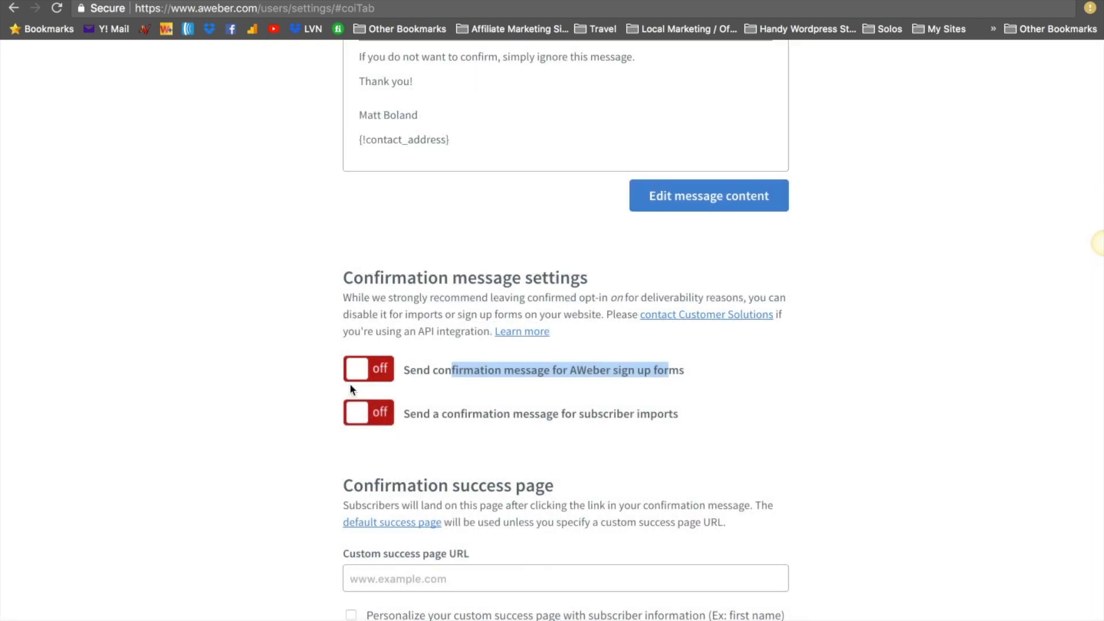
{"action": "left_click", "coordinate": [245, 477]}
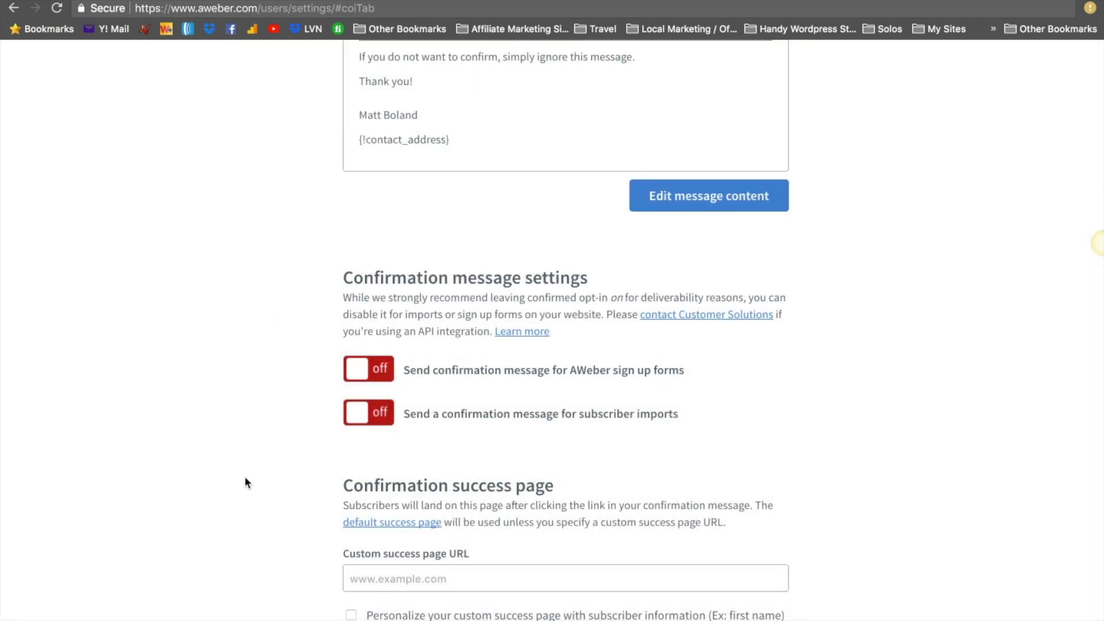
{"action": "scroll", "coordinate": [245, 478], "scroll_direction": "down", "scroll_amount": 3}
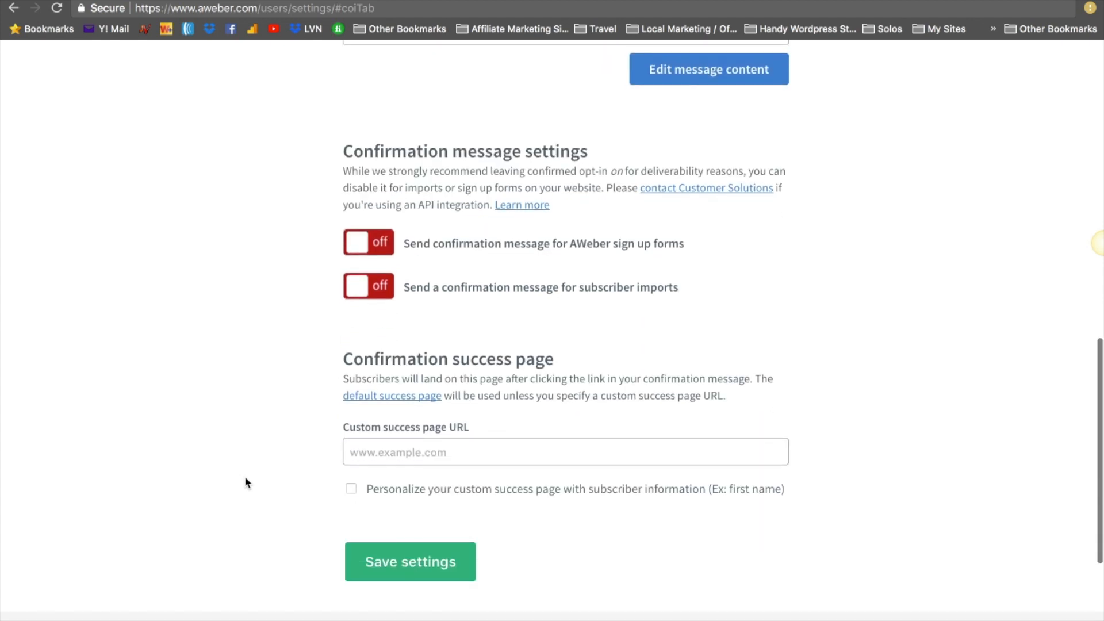
{"action": "left_click", "coordinate": [402, 562]}
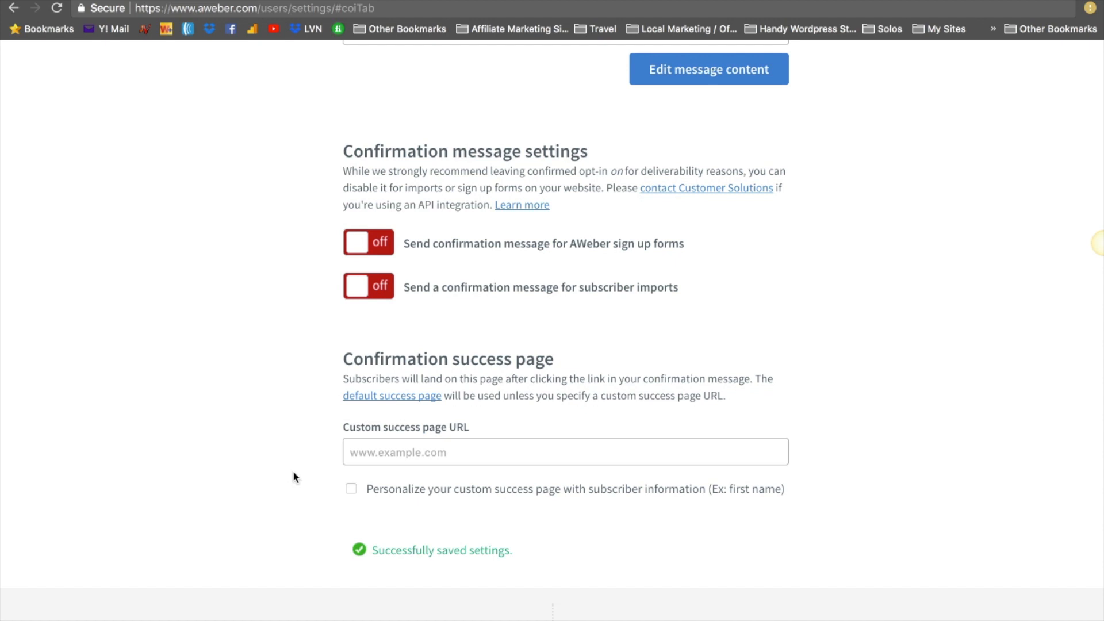
Review the confirmation message's subject line and content, the sign up form and import options, and the success page settings
{"action": "scroll", "coordinate": [294, 477], "scroll_direction": "up", "scroll_amount": 10}
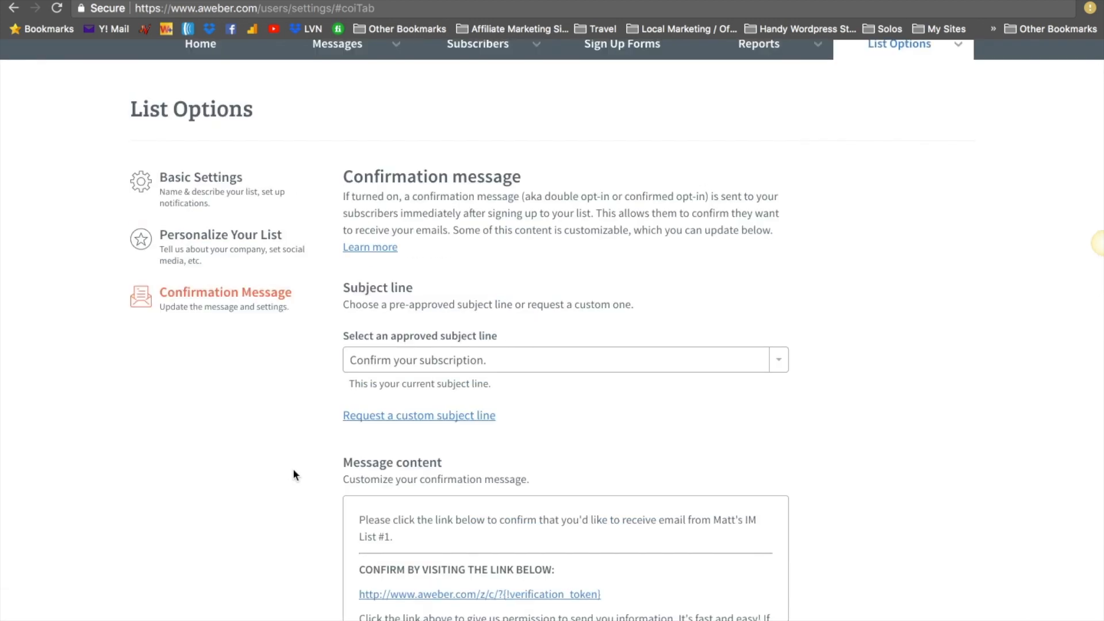
{"action": "scroll", "coordinate": [293, 468], "scroll_direction": "down", "scroll_amount": 8}
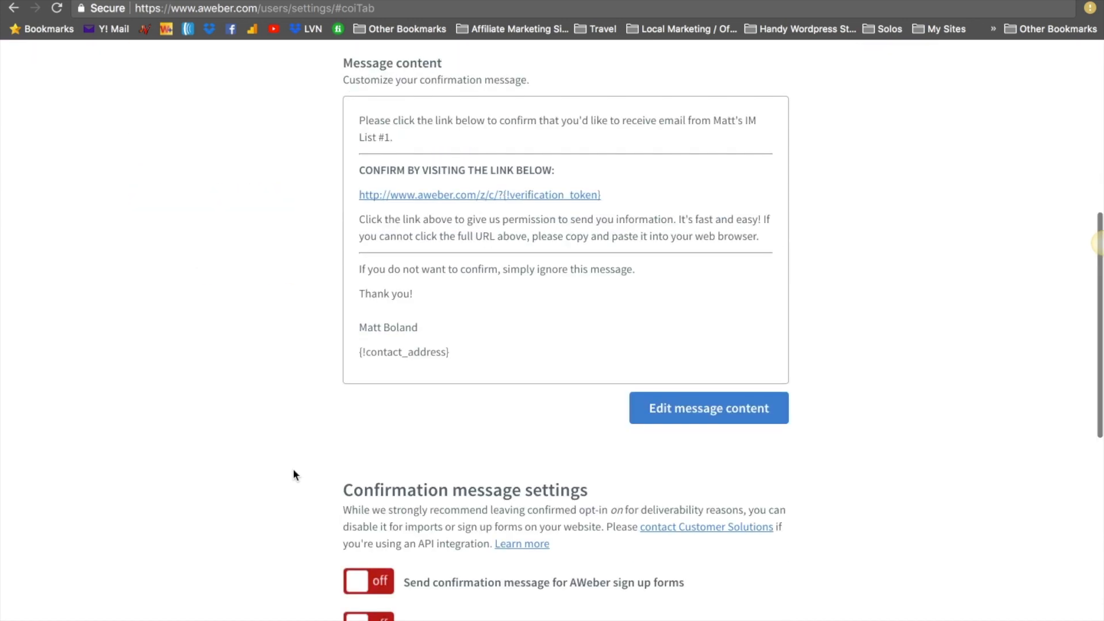
{"action": "scroll", "coordinate": [294, 473], "scroll_direction": "up", "scroll_amount": 5}
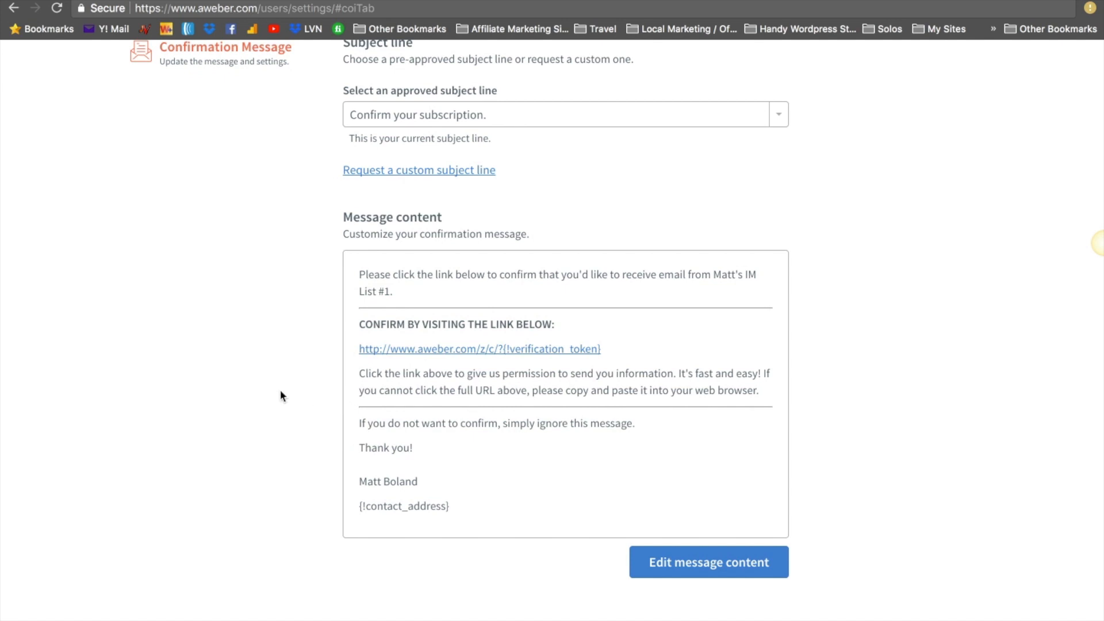
{"action": "scroll", "coordinate": [281, 389], "scroll_direction": "up", "scroll_amount": 2}
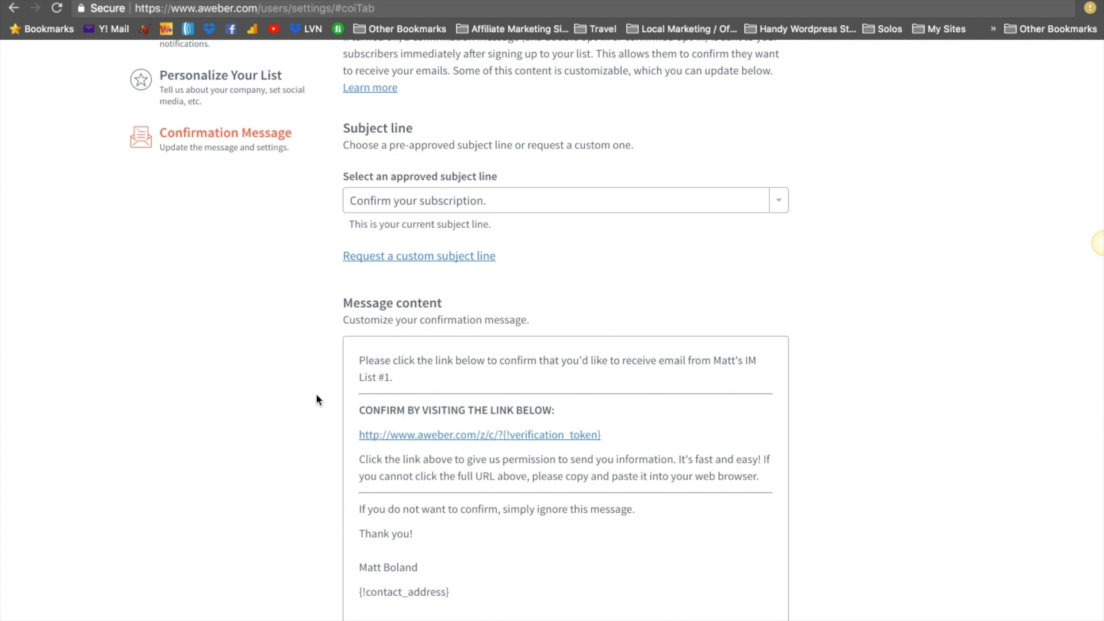
{"action": "scroll", "coordinate": [316, 397], "scroll_direction": "down", "scroll_amount": 15}
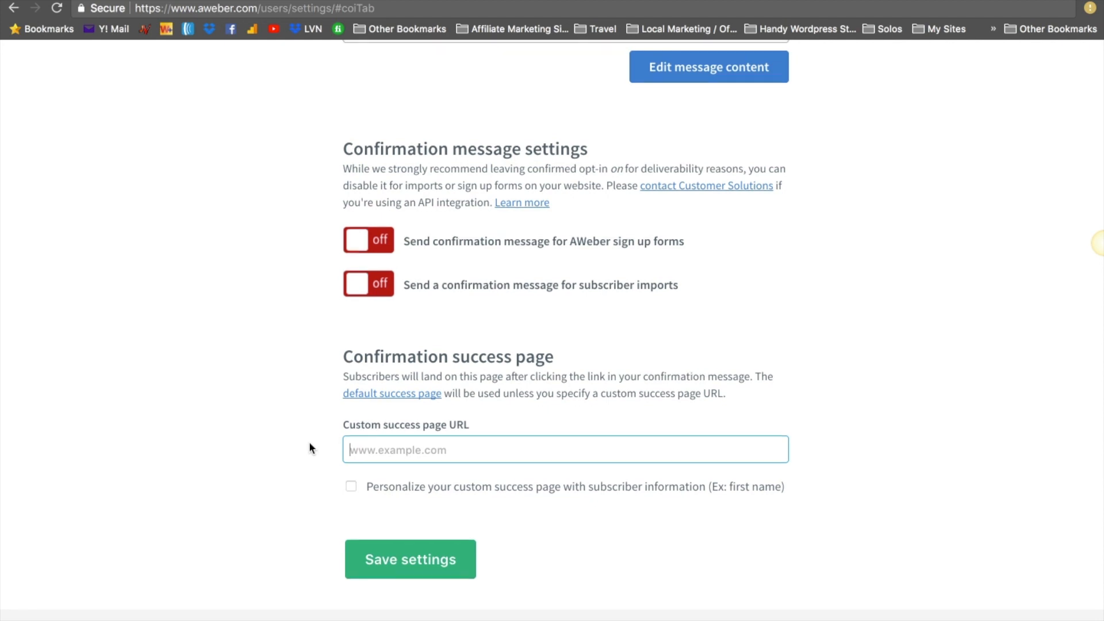
{"action": "scroll", "coordinate": [310, 444], "scroll_direction": "up", "scroll_amount": 10}
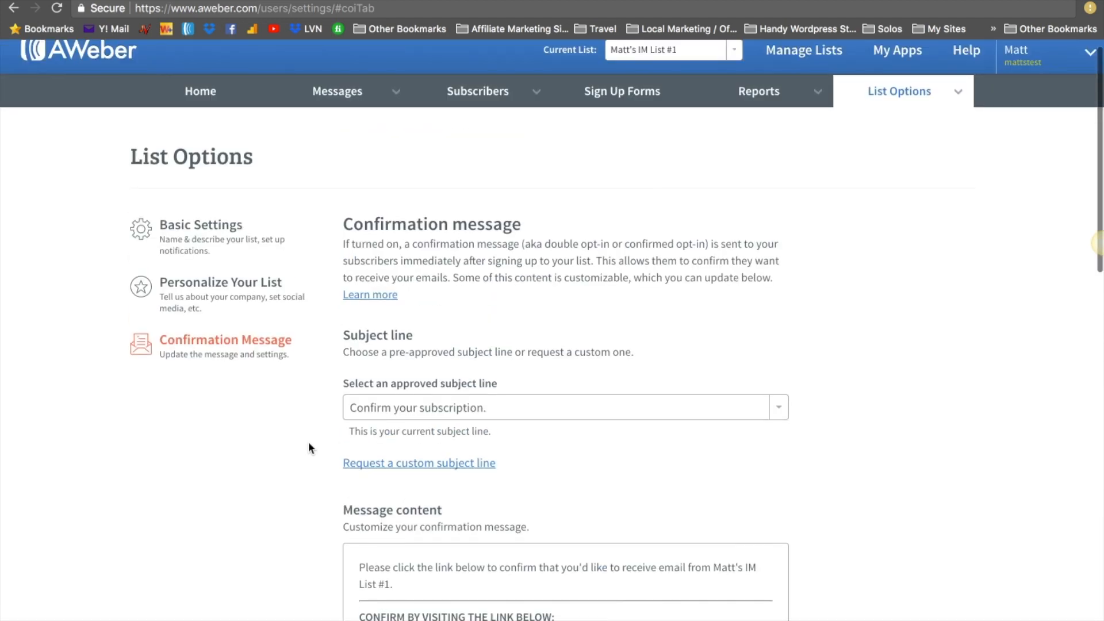
{"action": "scroll", "coordinate": [309, 447], "scroll_direction": "down", "scroll_amount": 8}
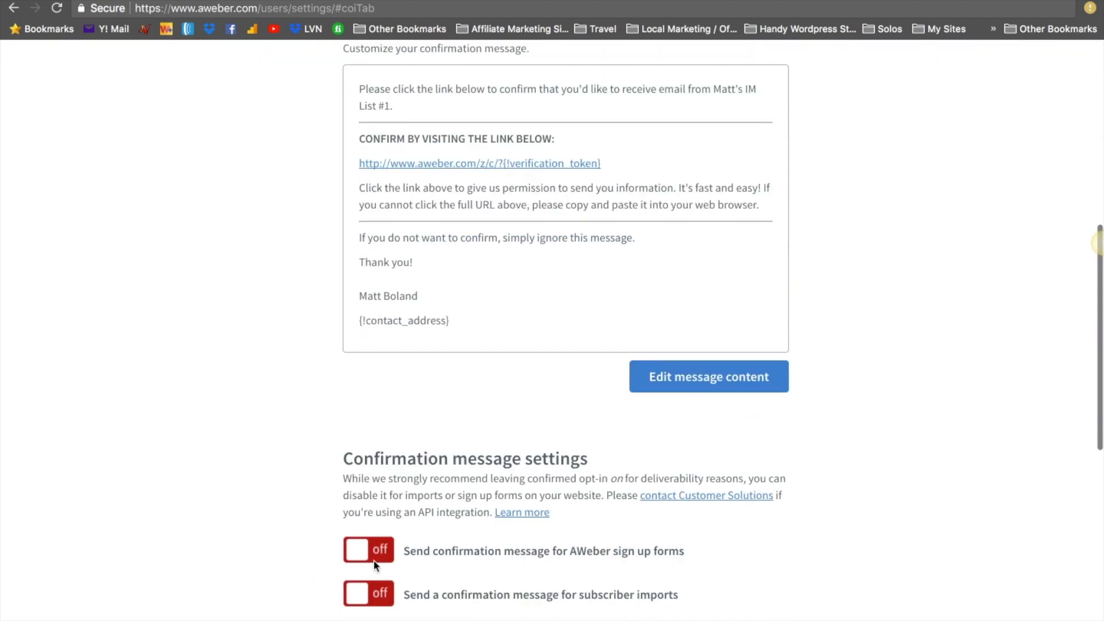
{"action": "scroll", "coordinate": [322, 473], "scroll_direction": "up", "scroll_amount": 8}
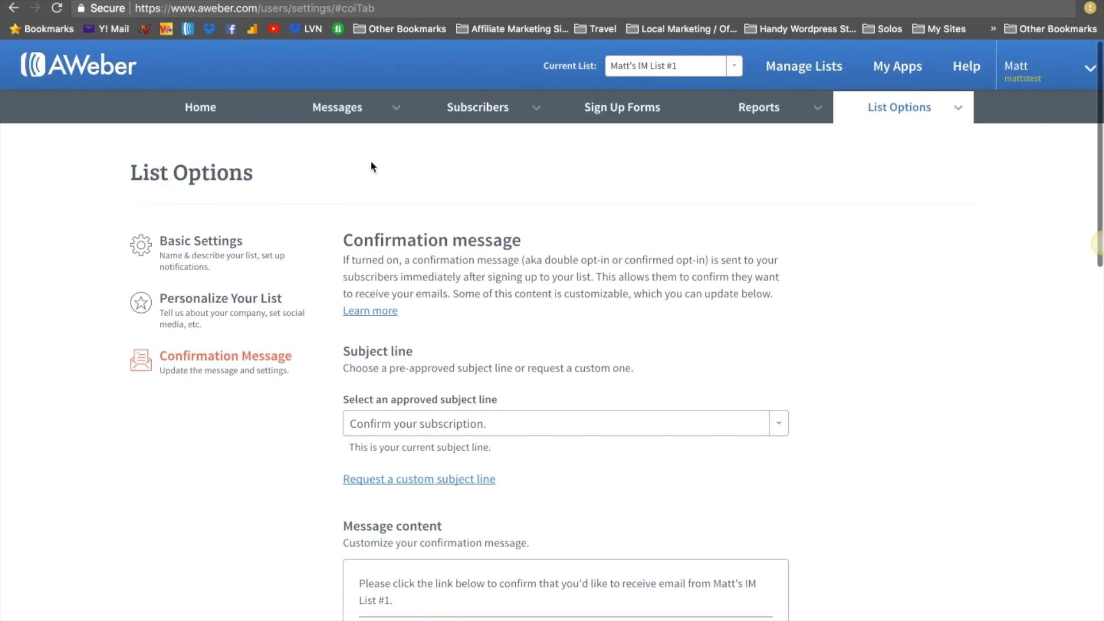
Return to the account overview, examine the subscriber stats and refresh the recently sent broadcasts
{"action": "left_click", "coordinate": [196, 113]}
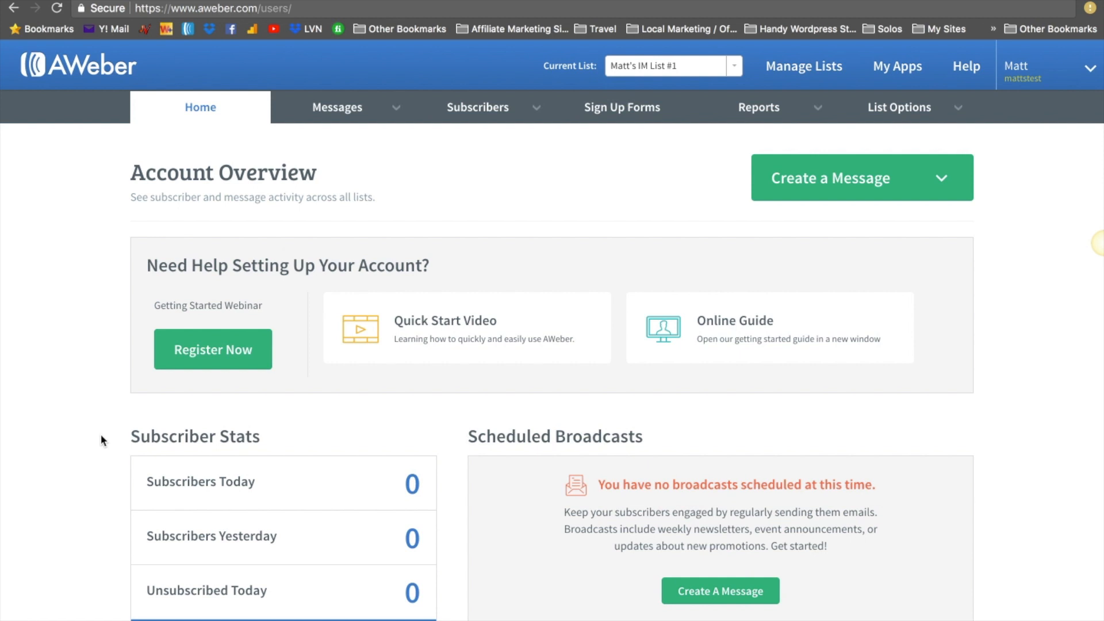
{"action": "scroll", "coordinate": [101, 437], "scroll_direction": "down", "scroll_amount": 3}
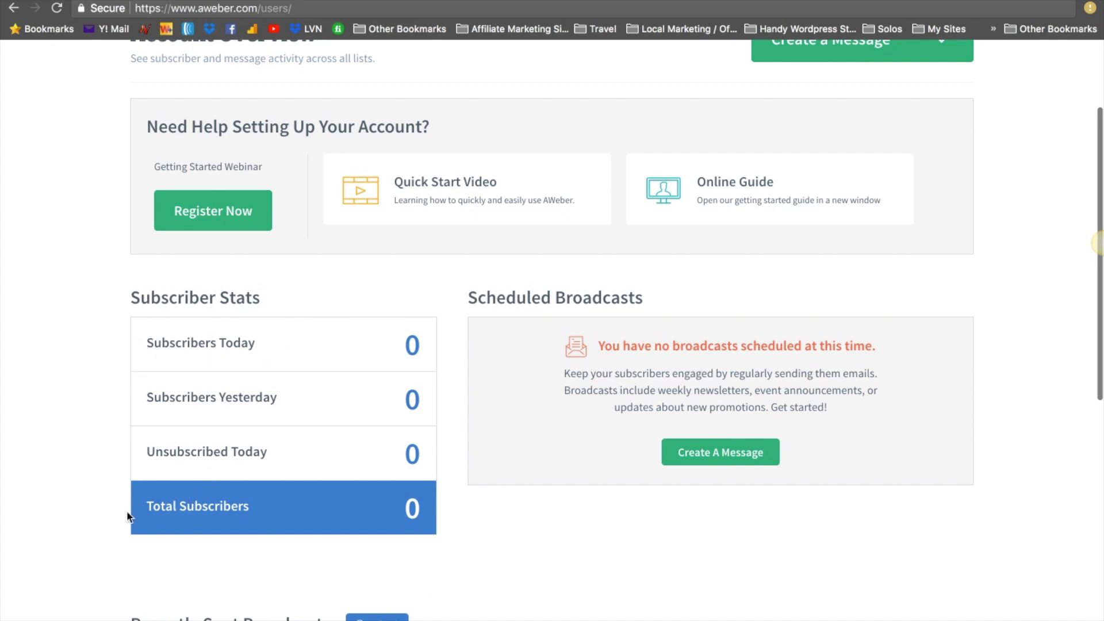
{"action": "scroll", "coordinate": [82, 522], "scroll_direction": "down", "scroll_amount": 1}
{"action": "scroll", "coordinate": [122, 499], "scroll_direction": "down", "scroll_amount": 6}
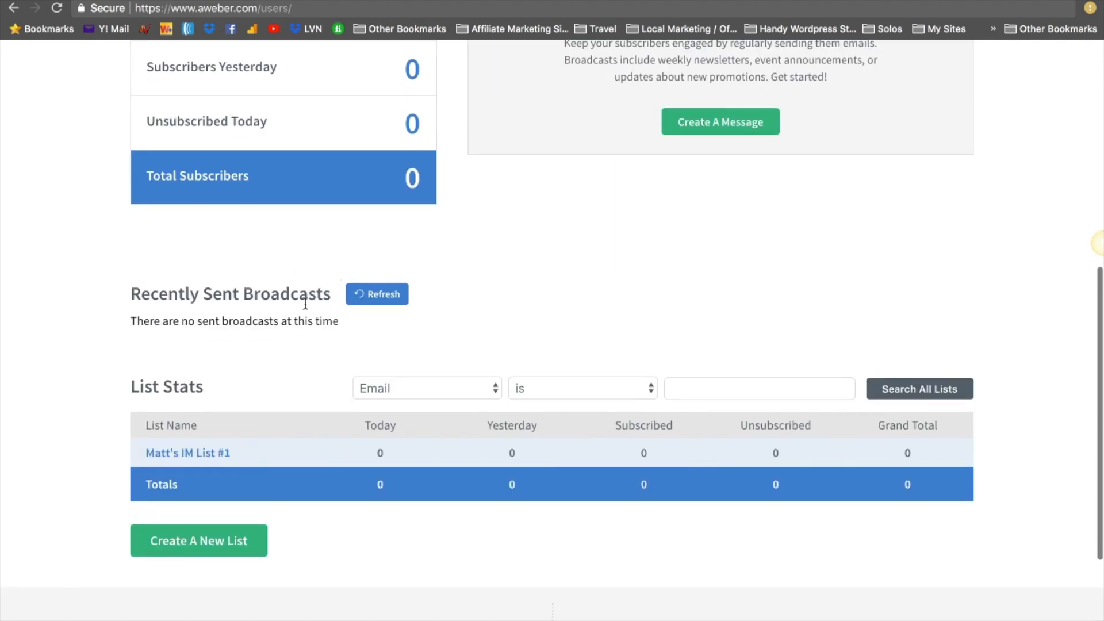
{"action": "left_click", "coordinate": [377, 295]}
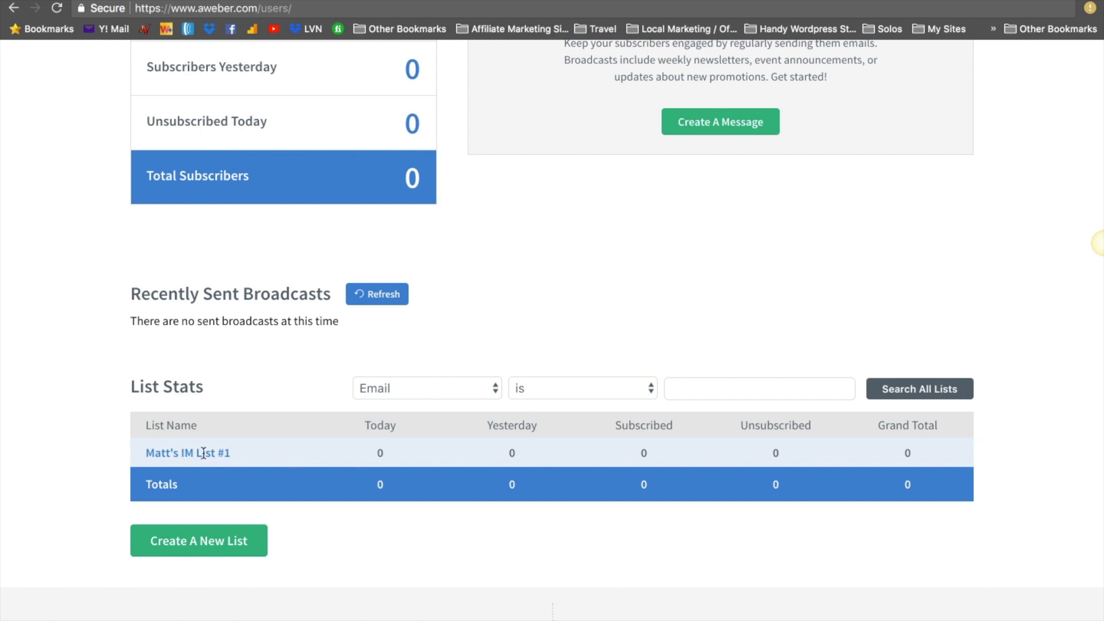
Examine the list's daily, subscribed, unsubscribed and grand total figures in List Stats and look over the rest of the account overview
{"action": "left_click_drag", "start_coordinate": [146, 453], "coordinate": [237, 453]}
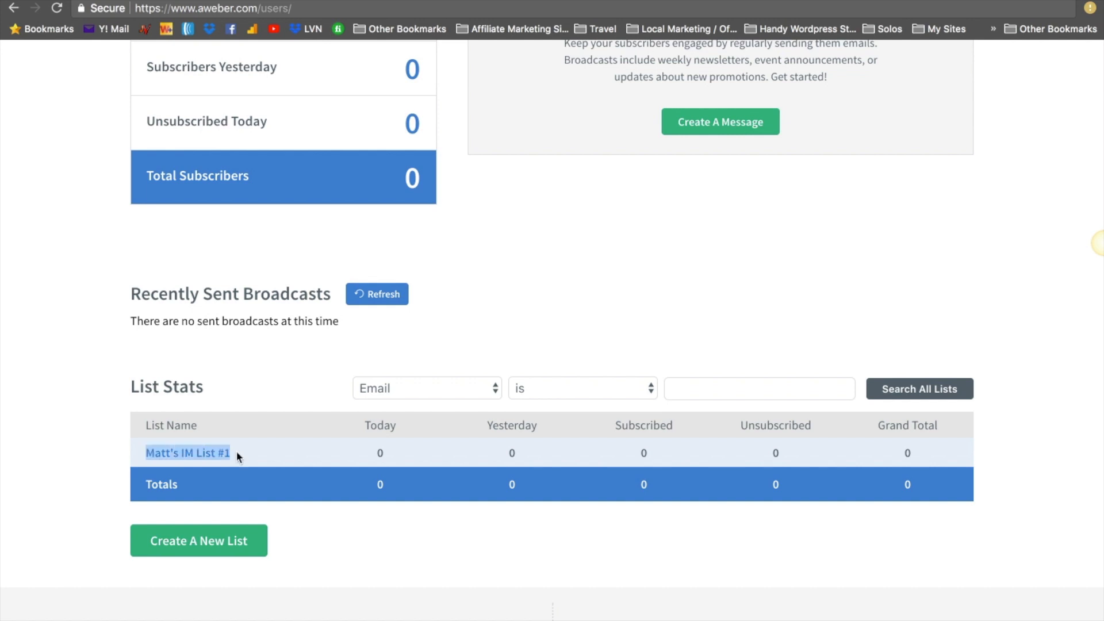
{"action": "left_click", "coordinate": [103, 467]}
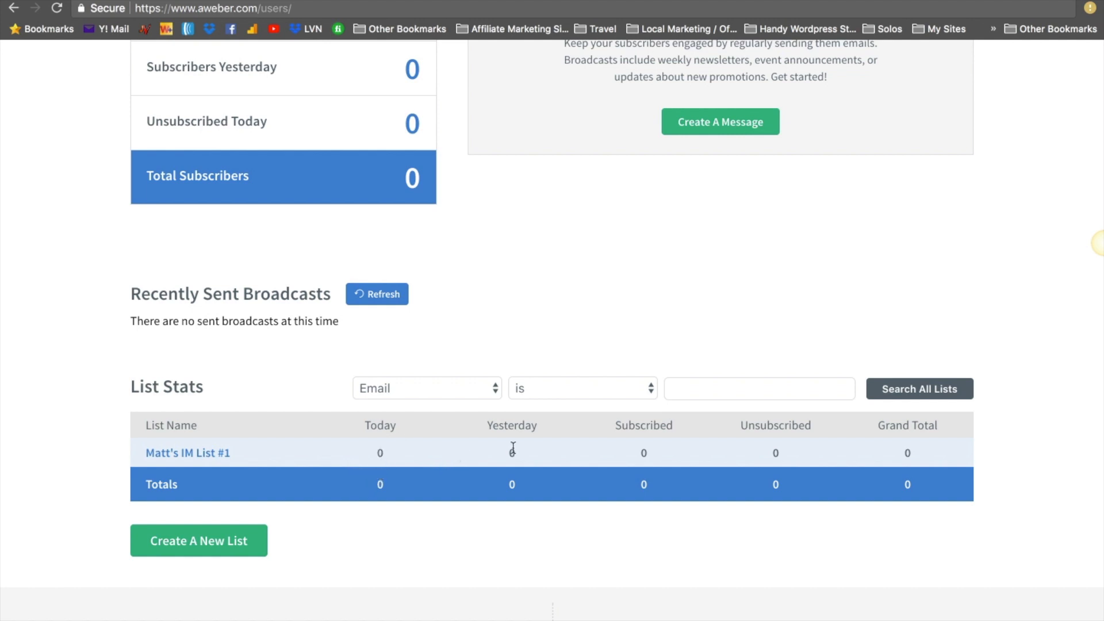
{"action": "double_click", "coordinate": [642, 452]}
{"action": "left_click", "coordinate": [774, 455]}
{"action": "left_click", "coordinate": [901, 457]}
{"action": "left_click", "coordinate": [756, 458]}
{"action": "scroll", "coordinate": [536, 305], "scroll_direction": "up", "scroll_amount": 8}
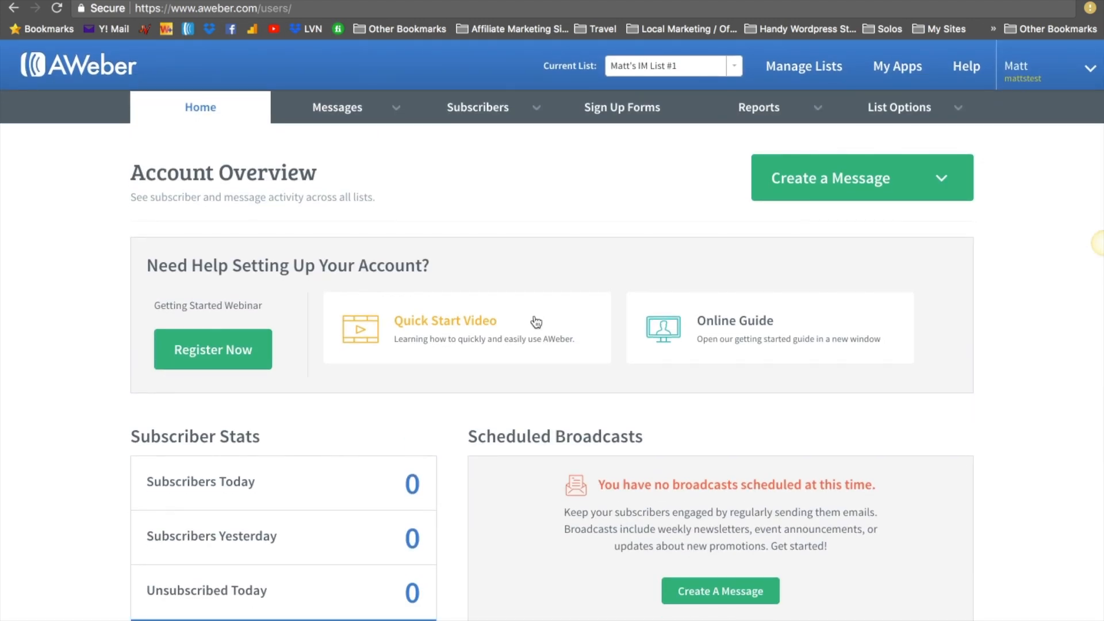
{"action": "scroll", "coordinate": [537, 322], "scroll_direction": "down", "scroll_amount": 10}
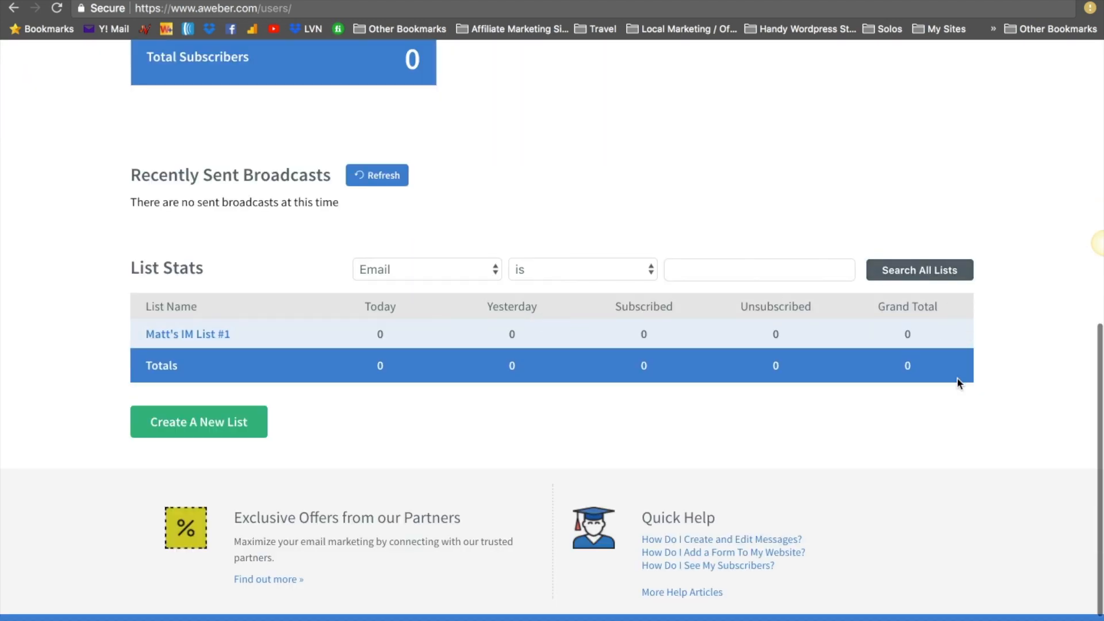
{"action": "scroll", "coordinate": [1040, 380], "scroll_direction": "up", "scroll_amount": 4}
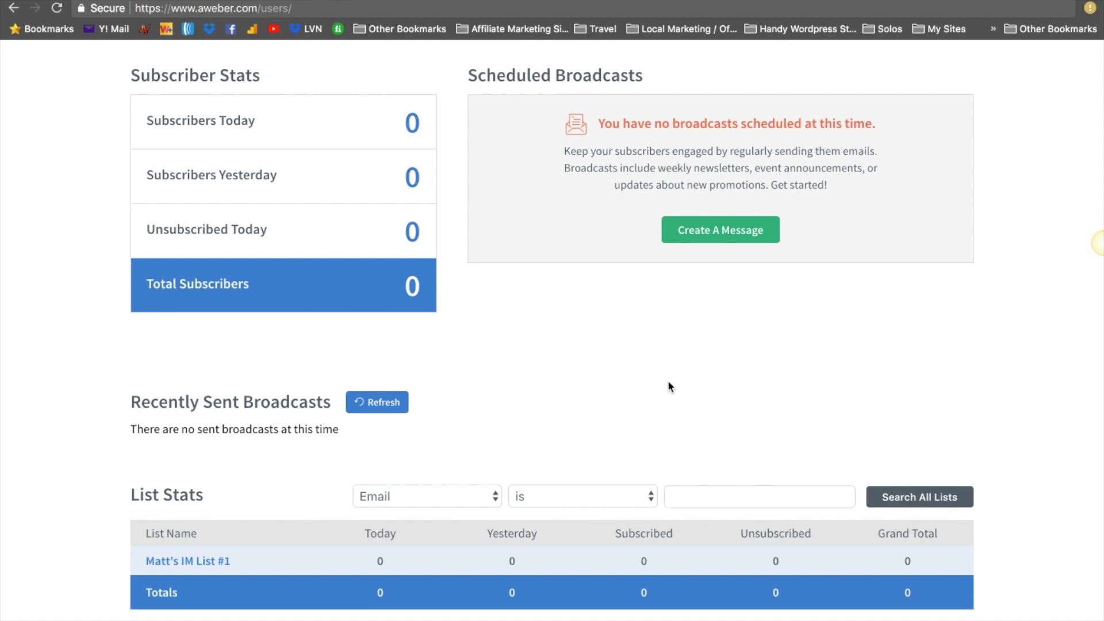
{"action": "scroll", "coordinate": [667, 387], "scroll_direction": "up", "scroll_amount": 6}
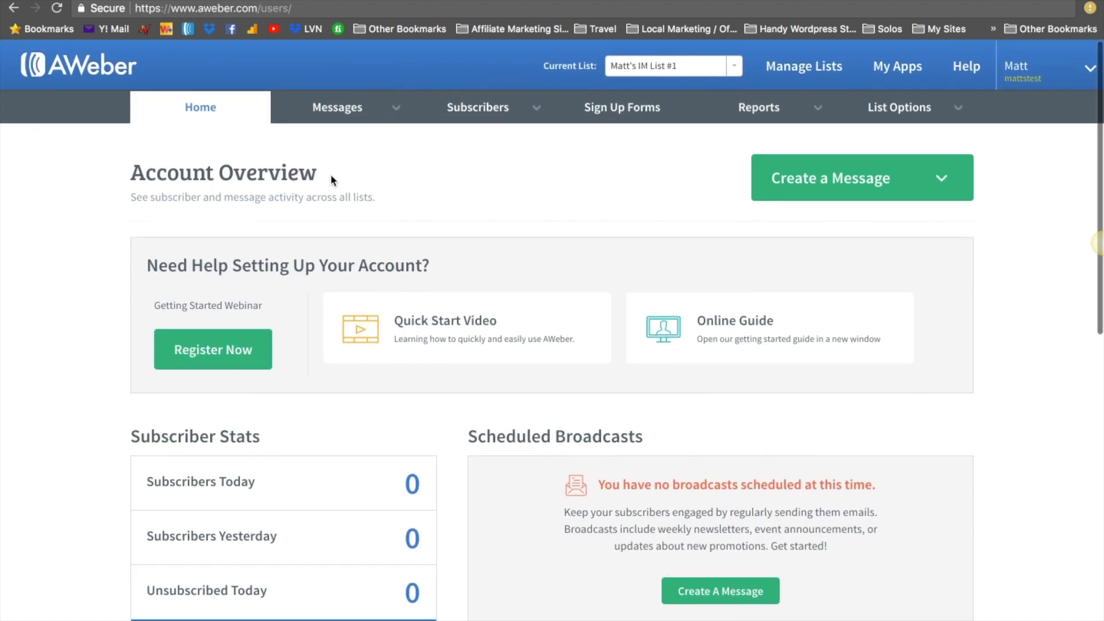